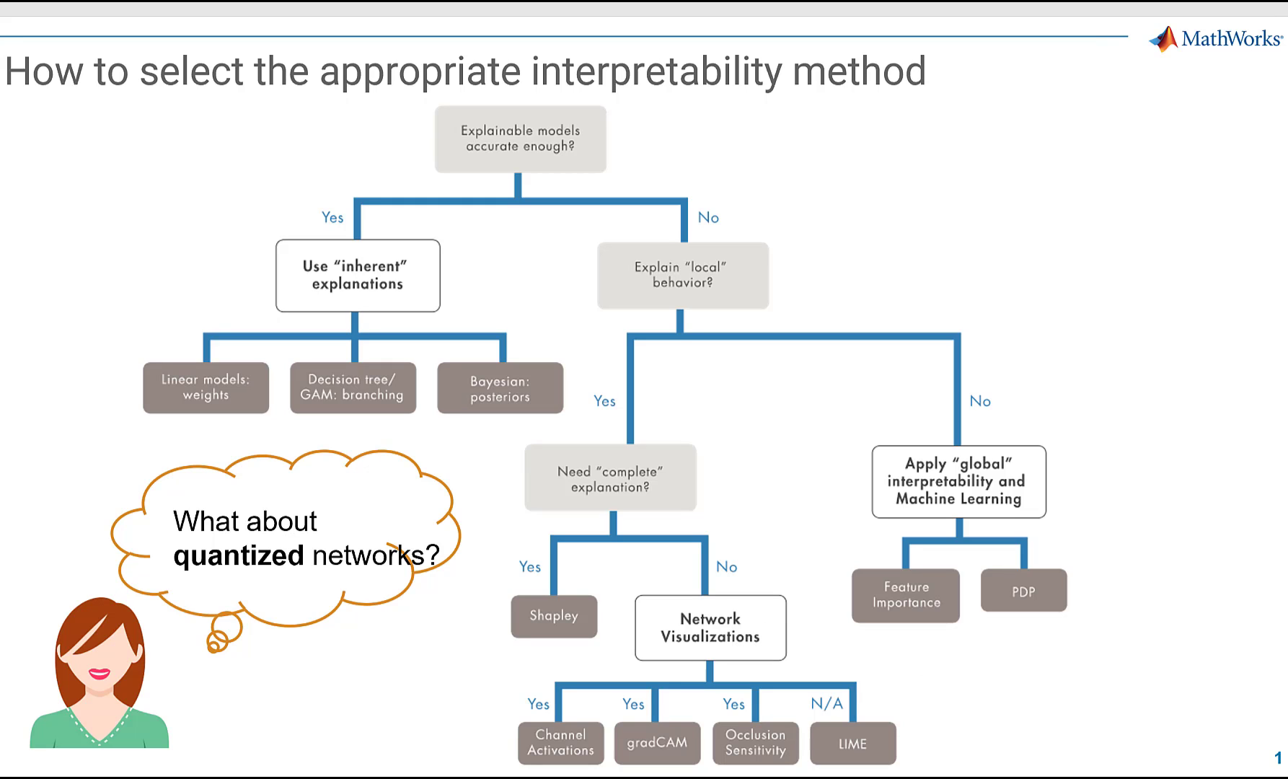
- Advance the slideshow to slide 2, which covers network visualization methods
{"action": "key", "text": "Right"}
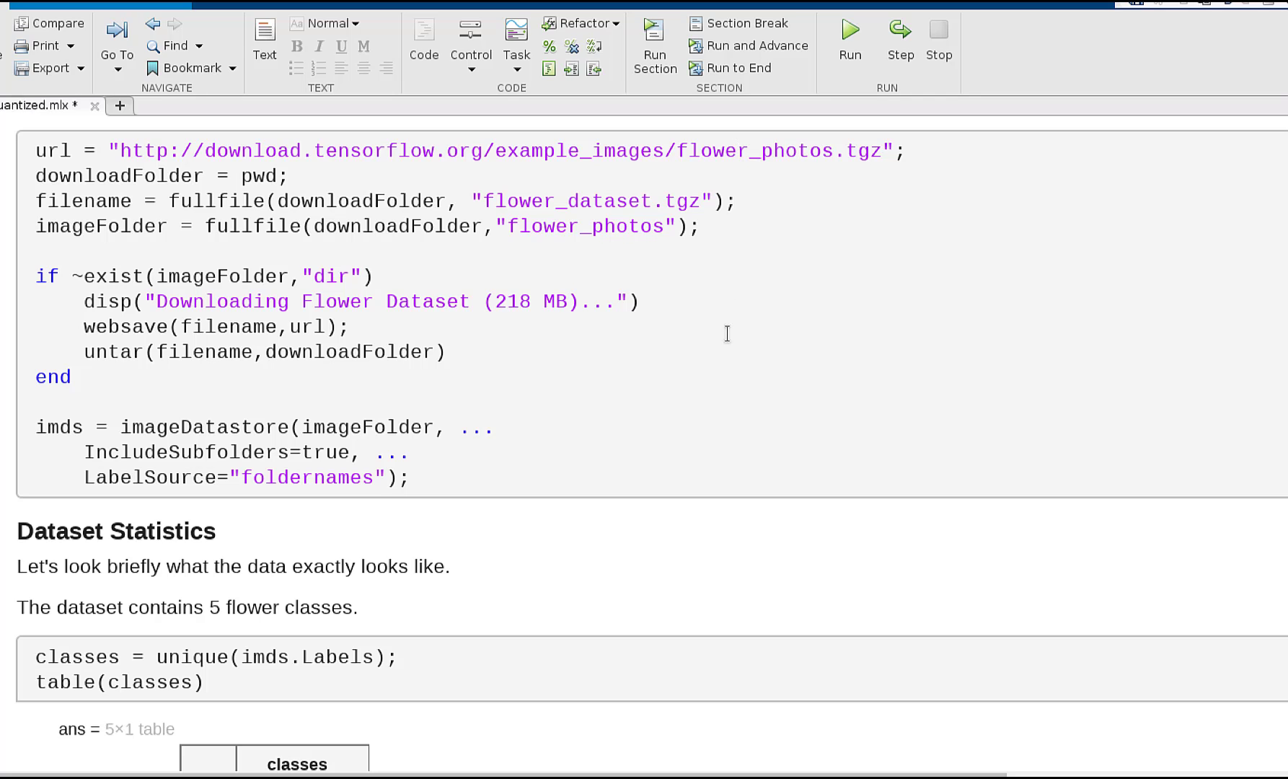
- Scroll the live script down to the analyzeNetwork(convnet) section to reach the Deep Learning Network Analyzer
{"action": "scroll", "coordinate": [716, 413], "scroll_direction": "down", "scroll_amount": 5}
{"action": "scroll", "coordinate": [716, 414], "scroll_direction": "down", "scroll_amount": 5}
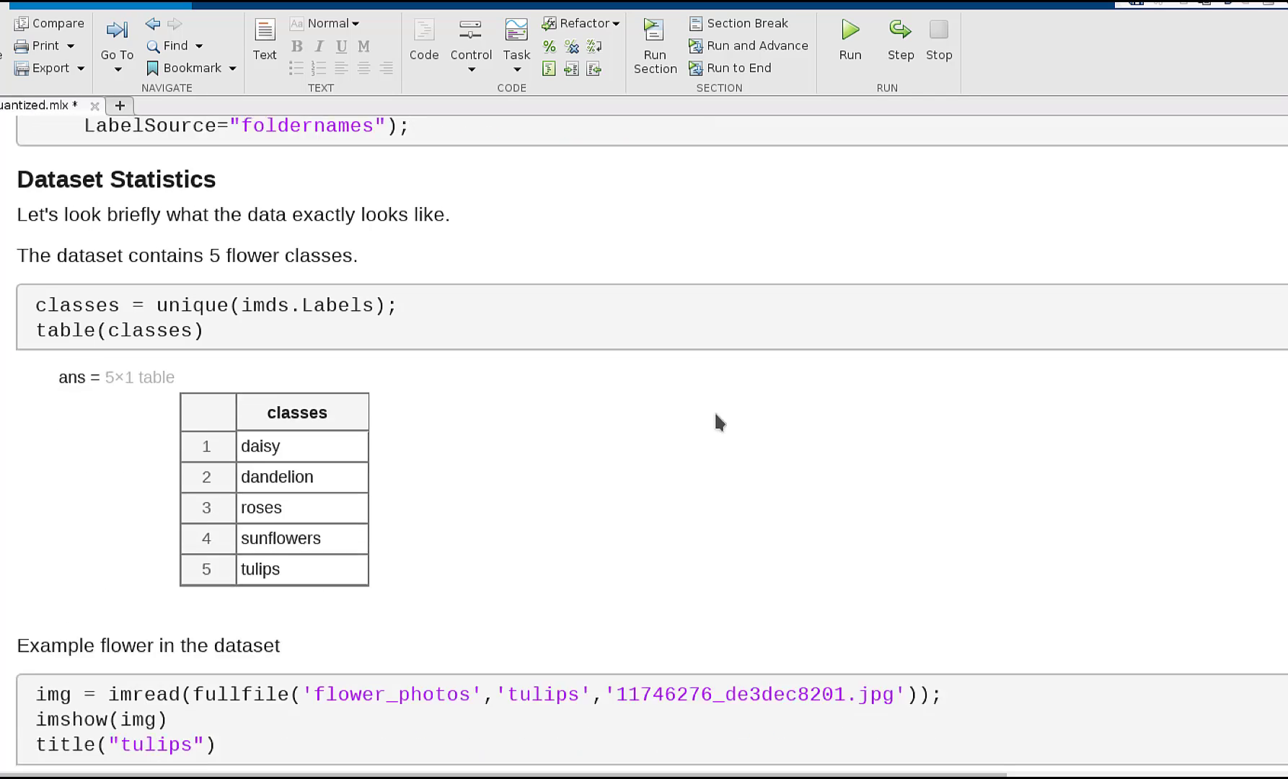
{"action": "scroll", "coordinate": [716, 415], "scroll_direction": "down", "scroll_amount": 9}
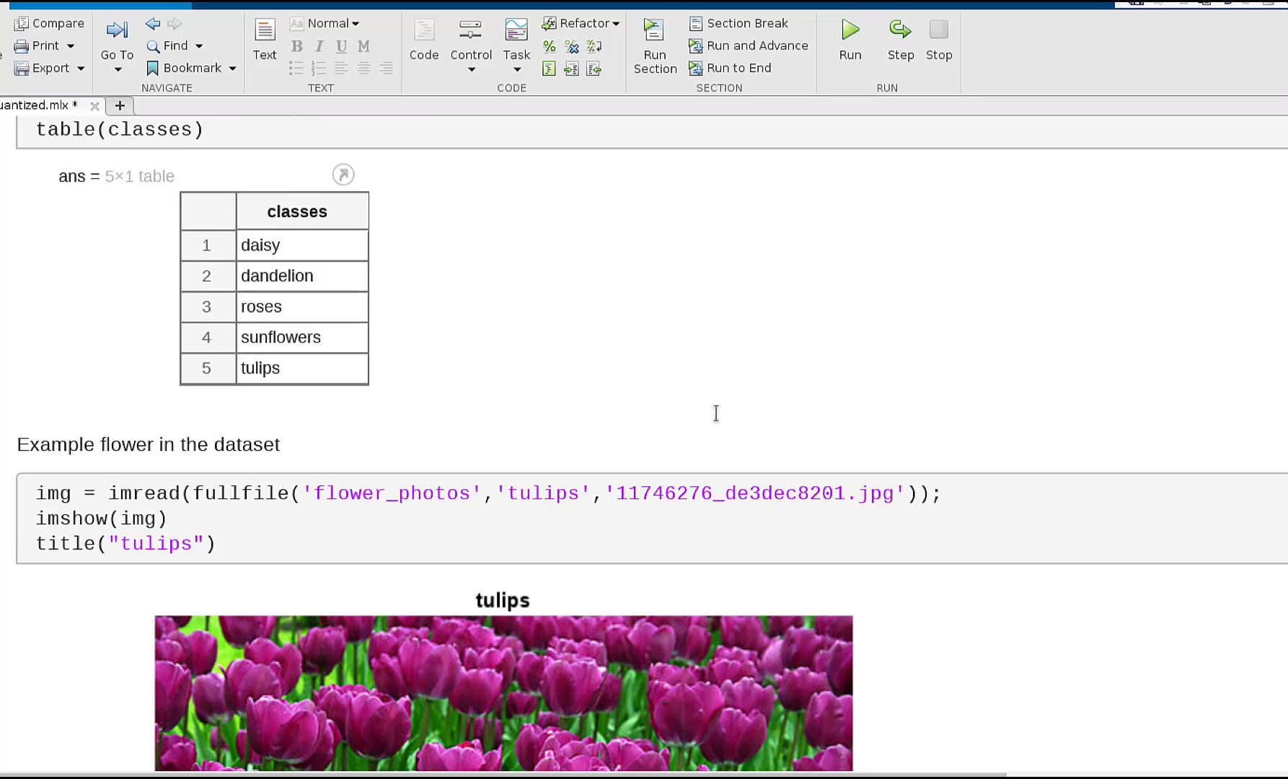
{"action": "scroll", "coordinate": [1140, 441], "scroll_direction": "down", "scroll_amount": 4}
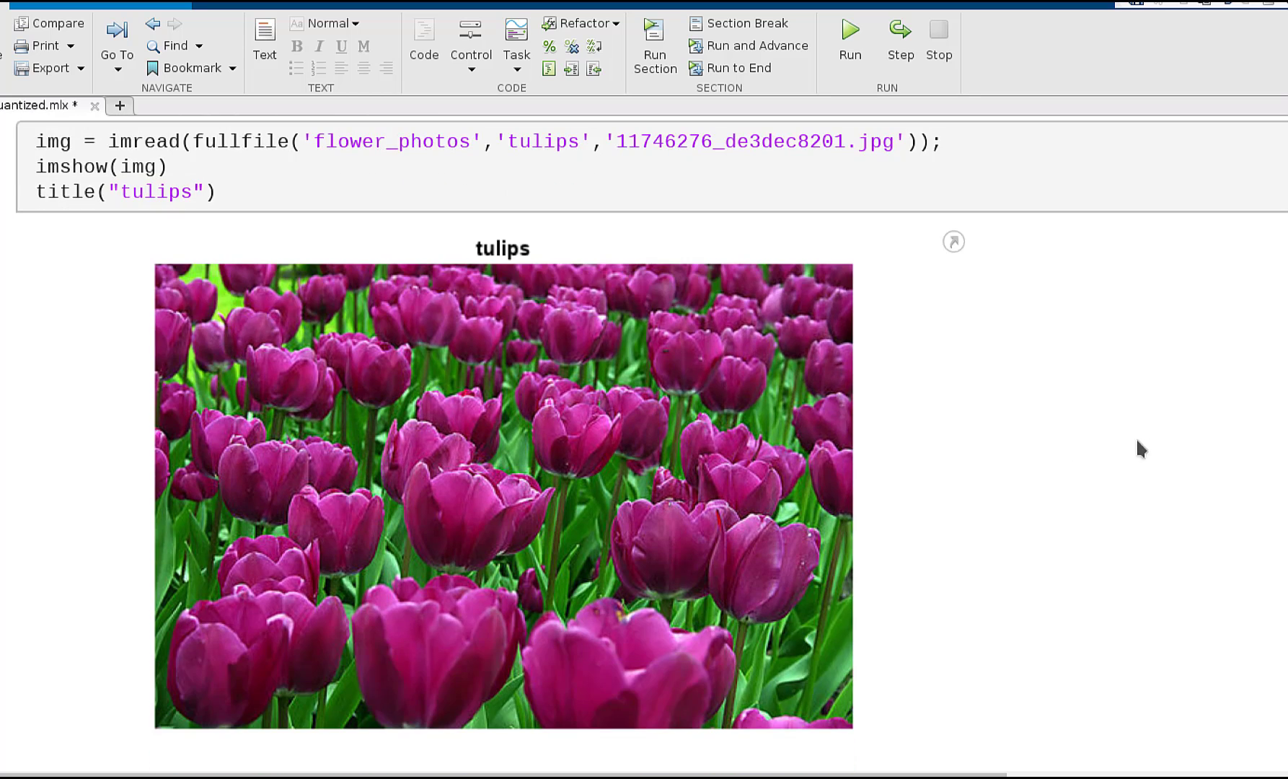
{"action": "scroll", "coordinate": [1136, 437], "scroll_direction": "down", "scroll_amount": 19}
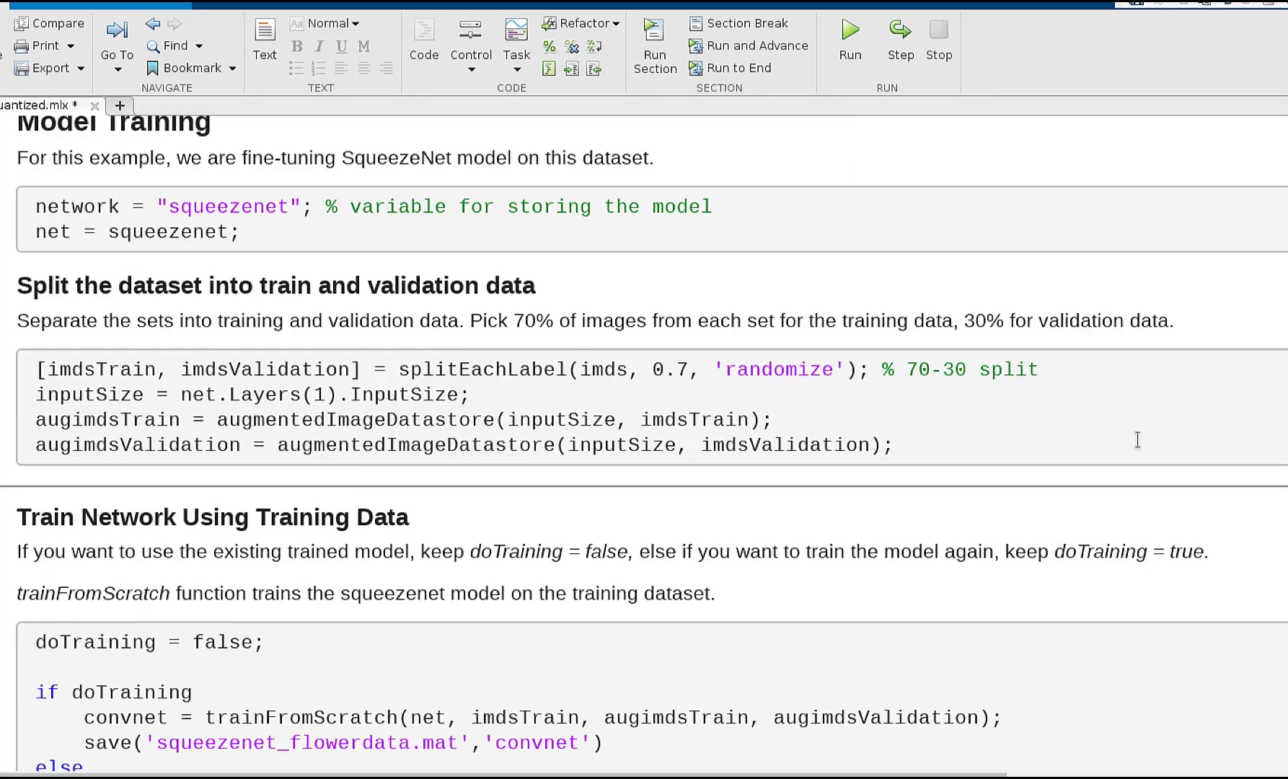
{"action": "scroll", "coordinate": [1137, 440], "scroll_direction": "down", "scroll_amount": 9}
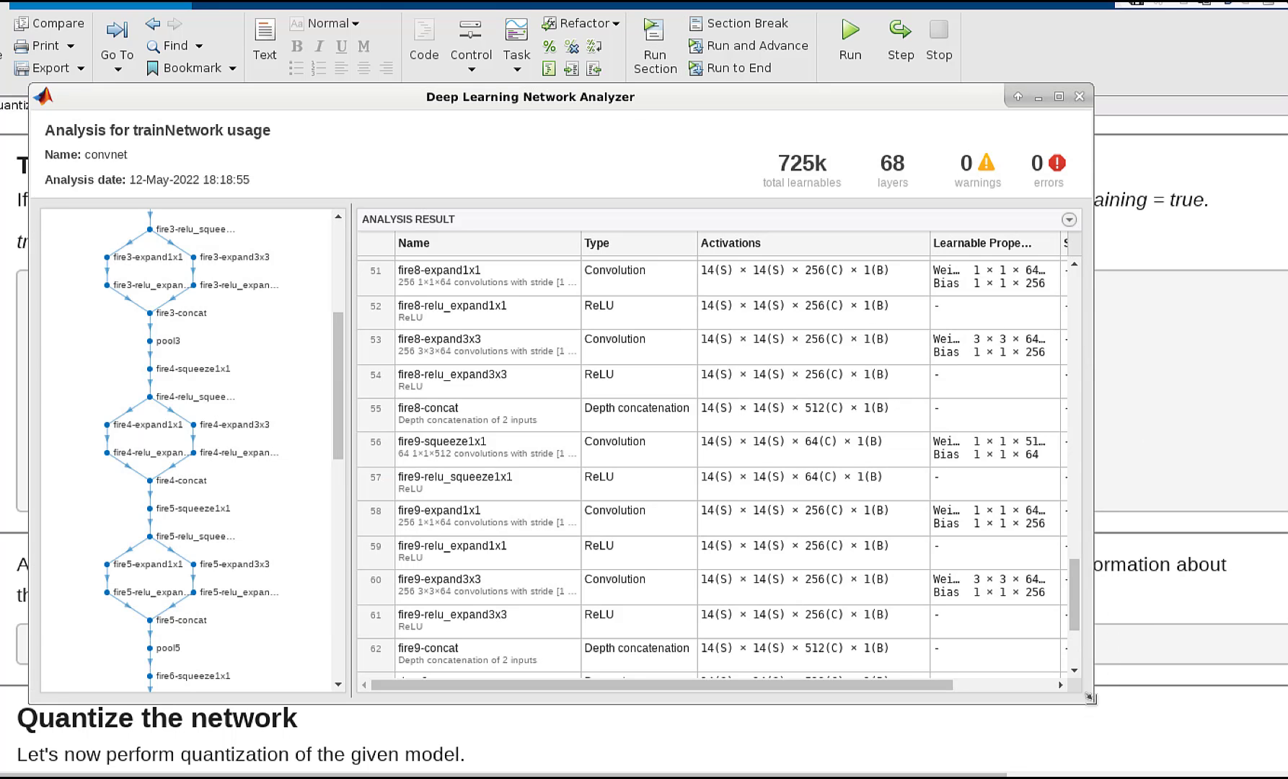
- Enlarge the analyzer window and inspect the fire5-squeeze1x1 convolution layer's activations and bias details
{"action": "left_click_drag", "start_coordinate": [1100, 703], "coordinate": [1247, 750]}
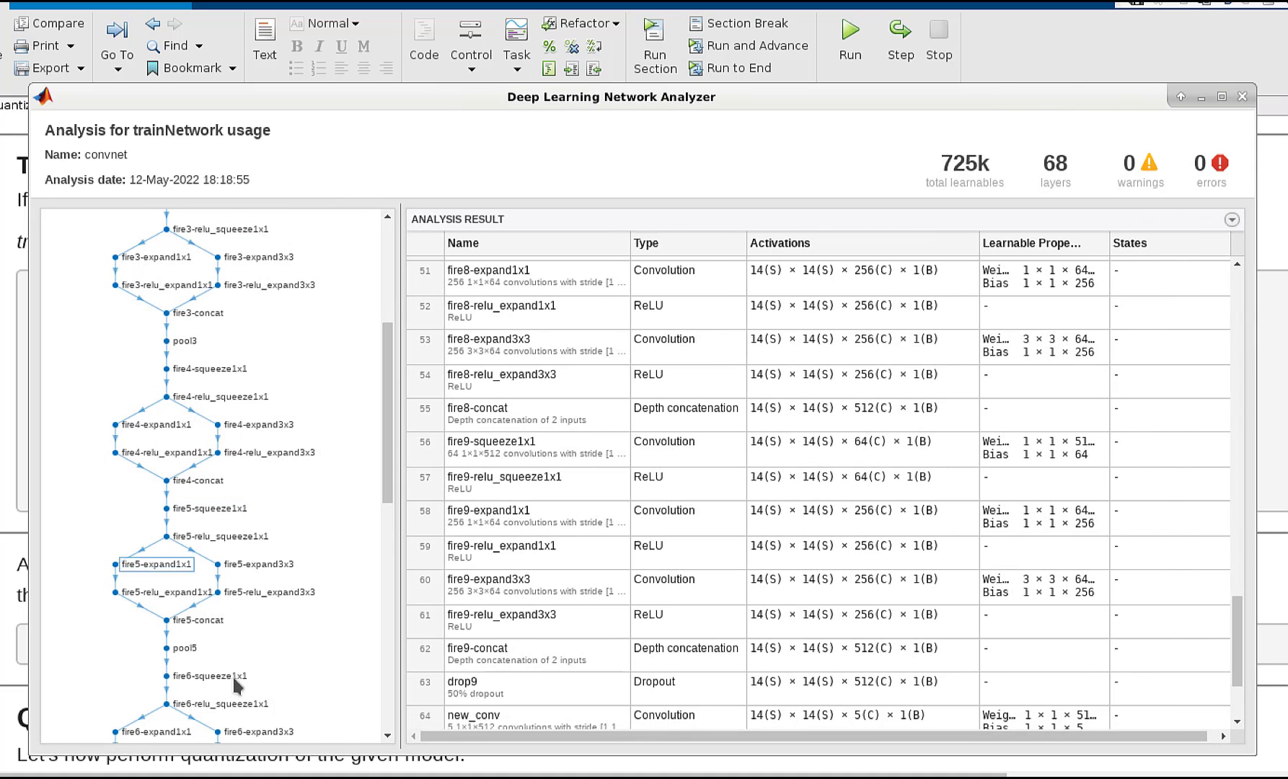
{"action": "left_click", "coordinate": [197, 507]}
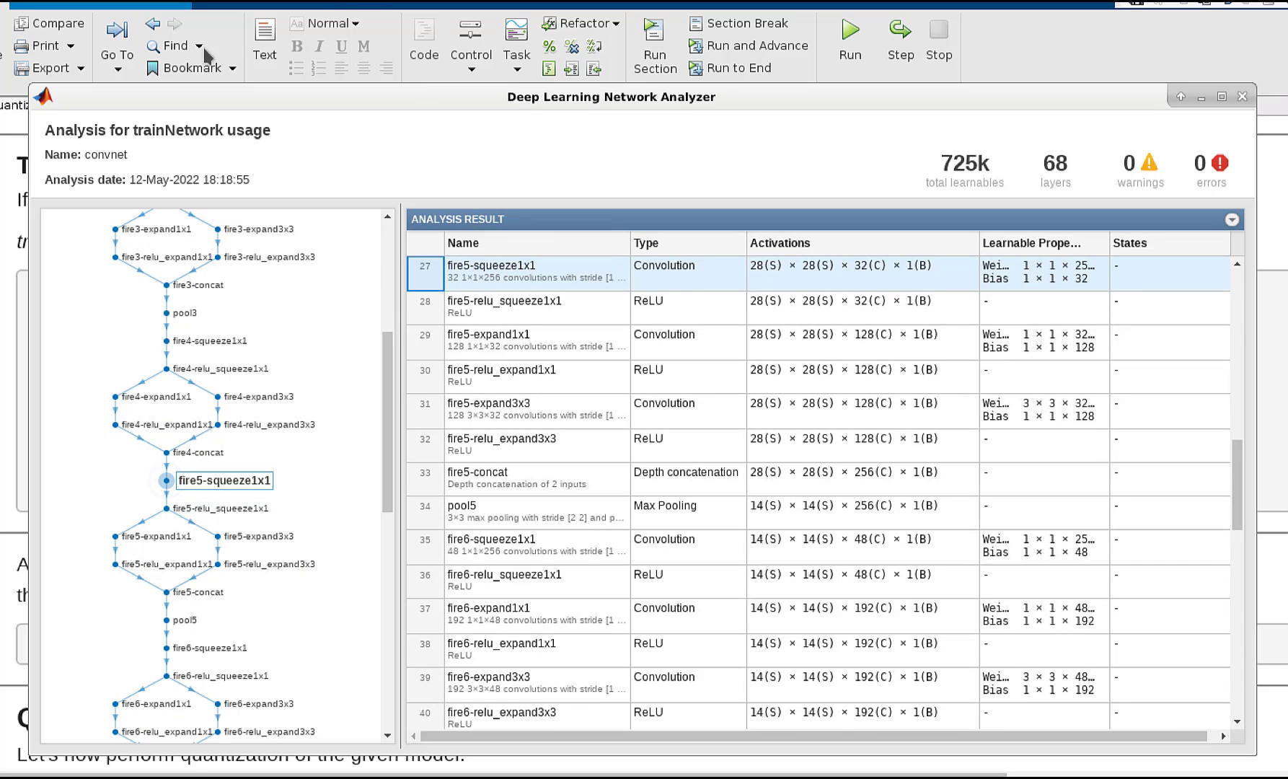
- Close the network analyzer and scroll to the 121×5 calibrationStatistics table
{"action": "key", "text": "alt+F4"}
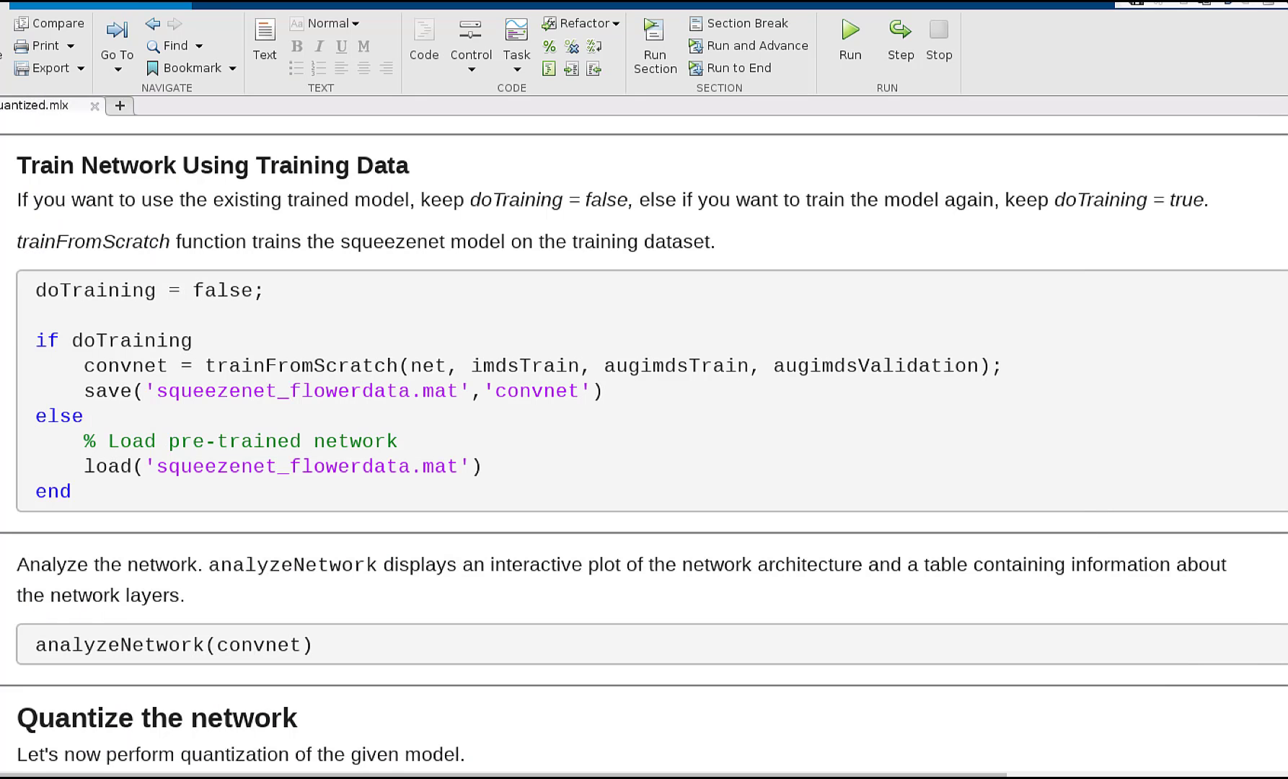
{"action": "scroll", "coordinate": [580, 548], "scroll_direction": "down", "scroll_amount": 5}
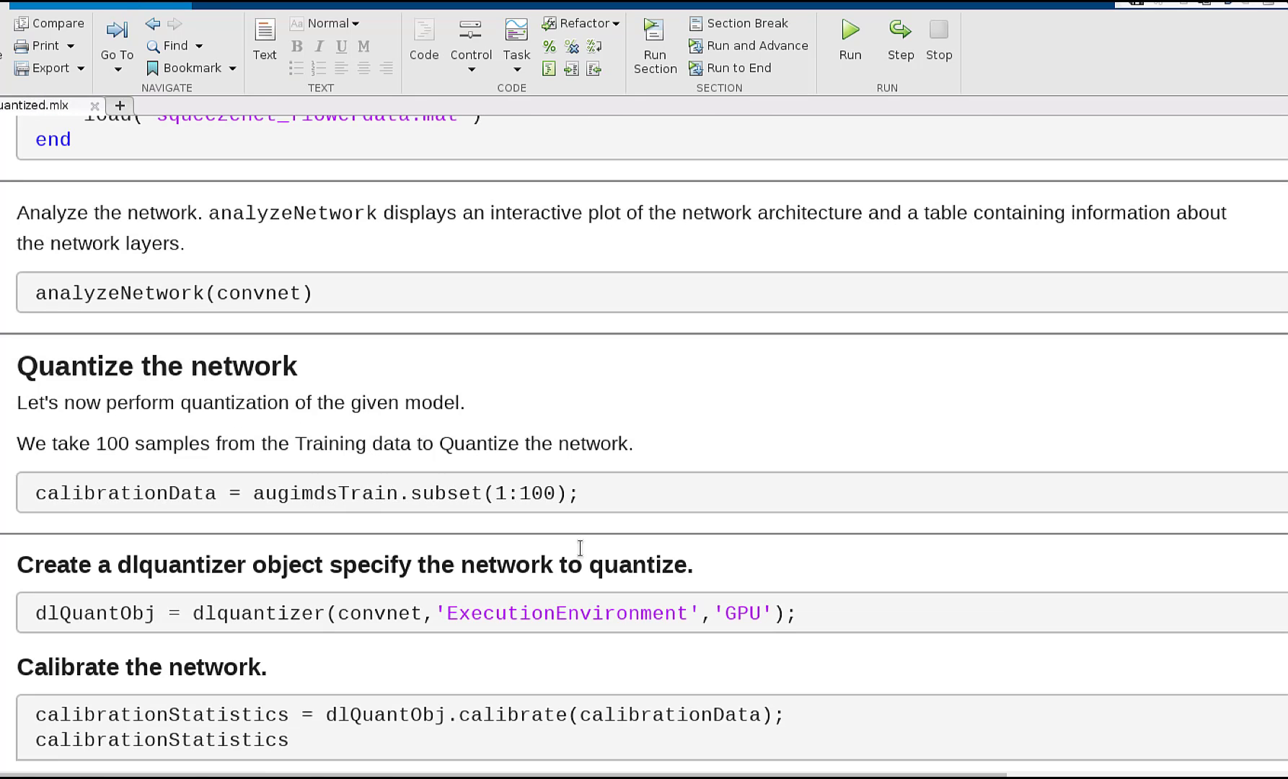
{"action": "scroll", "coordinate": [580, 548], "scroll_direction": "down", "scroll_amount": 6}
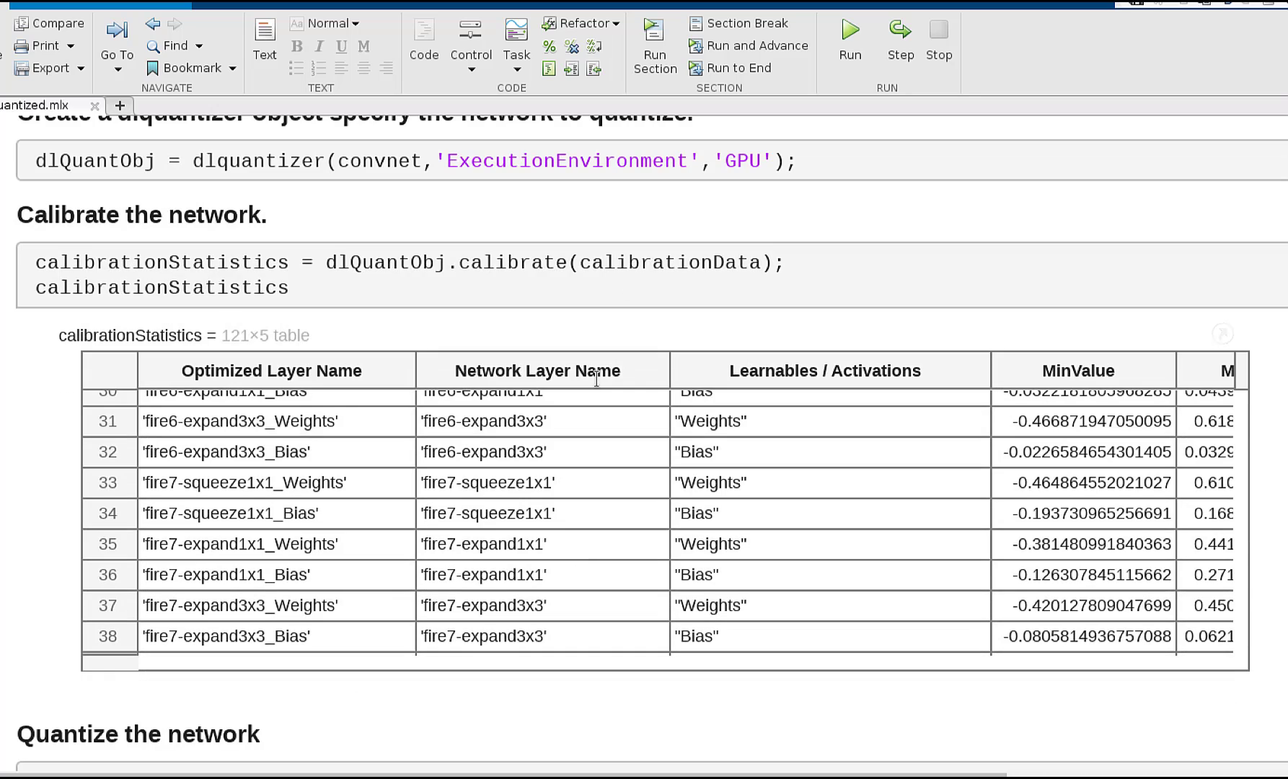
{"action": "mouse_move", "coordinate": [689, 363]}
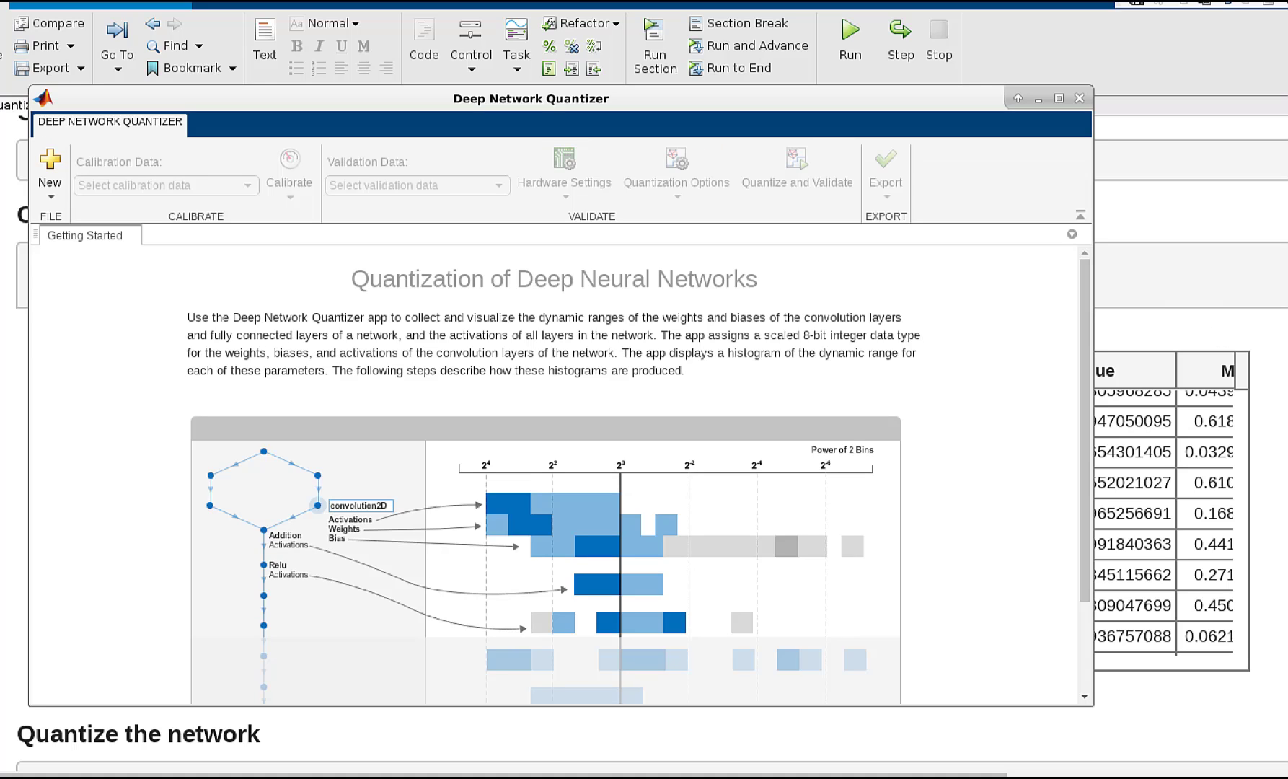
- Import the dlQuantObj quantizer object into the Deep Network Quantizer
{"action": "left_click", "coordinate": [49, 192]}
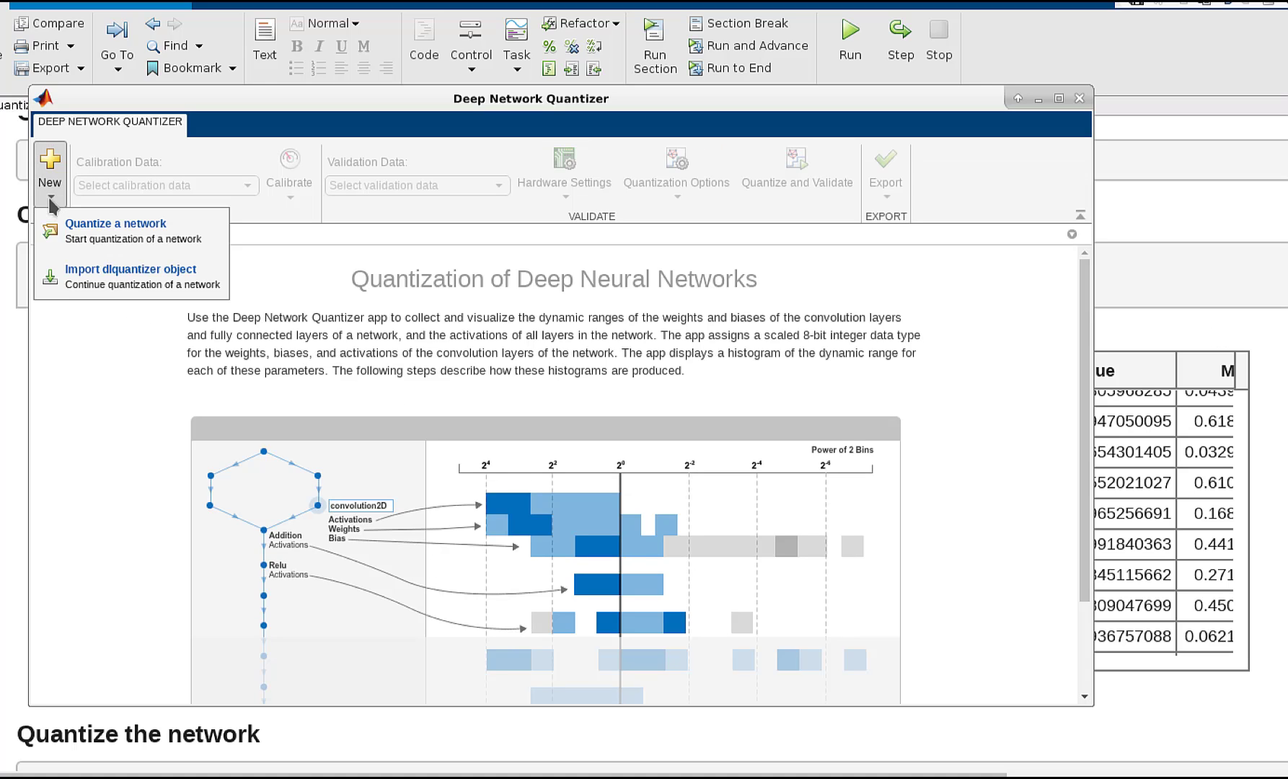
{"action": "left_click", "coordinate": [107, 271]}
{"action": "left_click", "coordinate": [598, 413]}
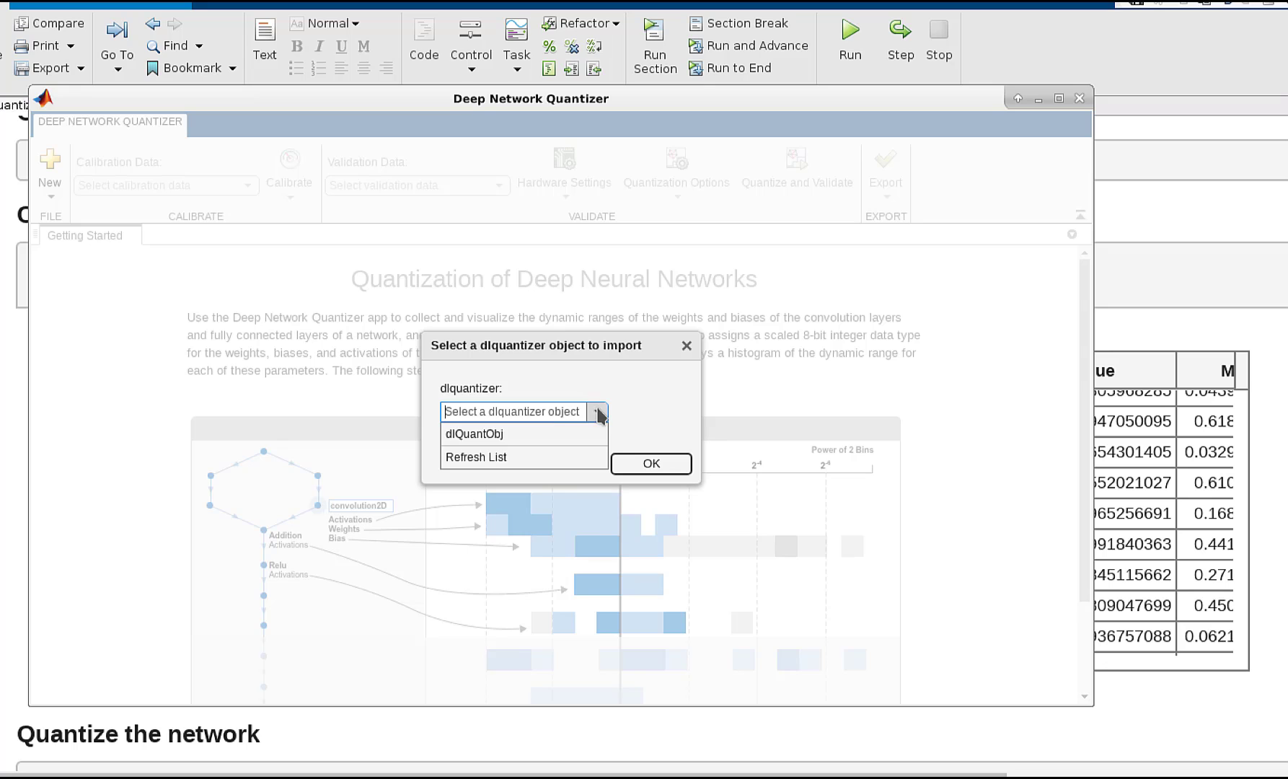
{"action": "left_click", "coordinate": [560, 434]}
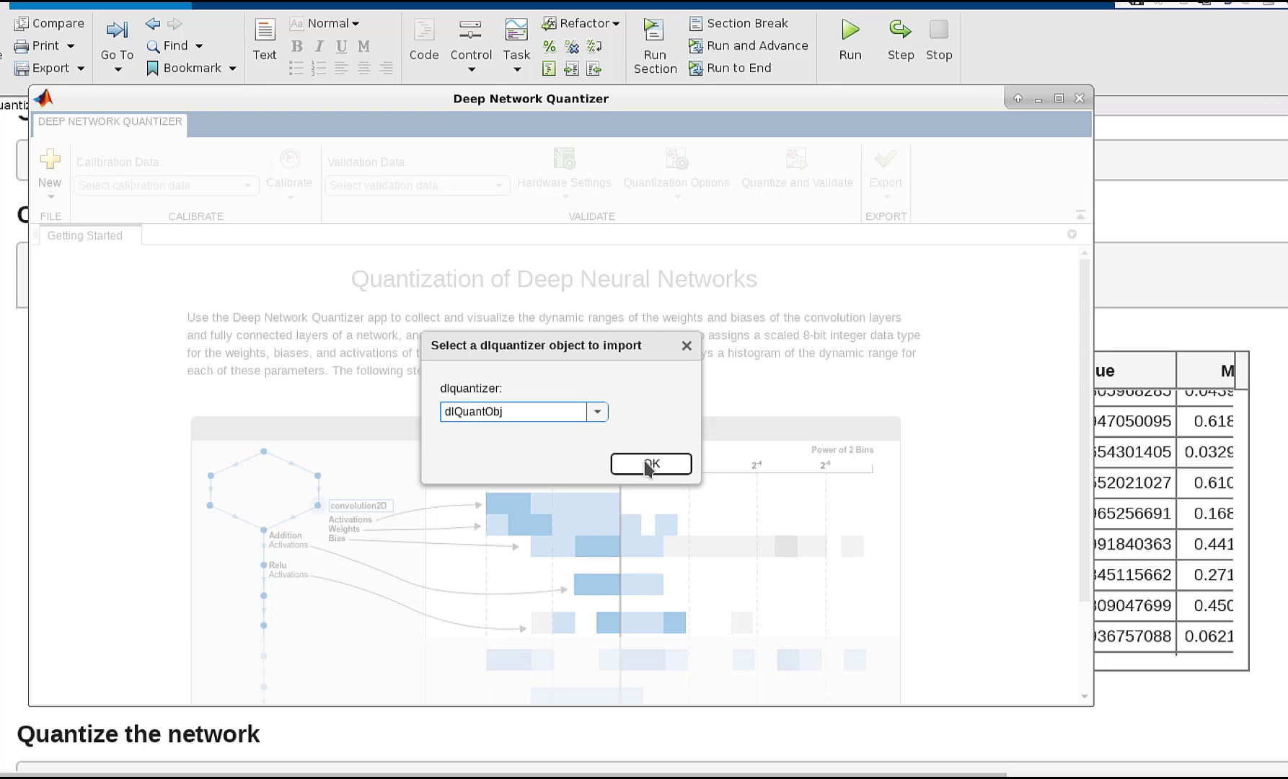
{"action": "left_click", "coordinate": [648, 466]}
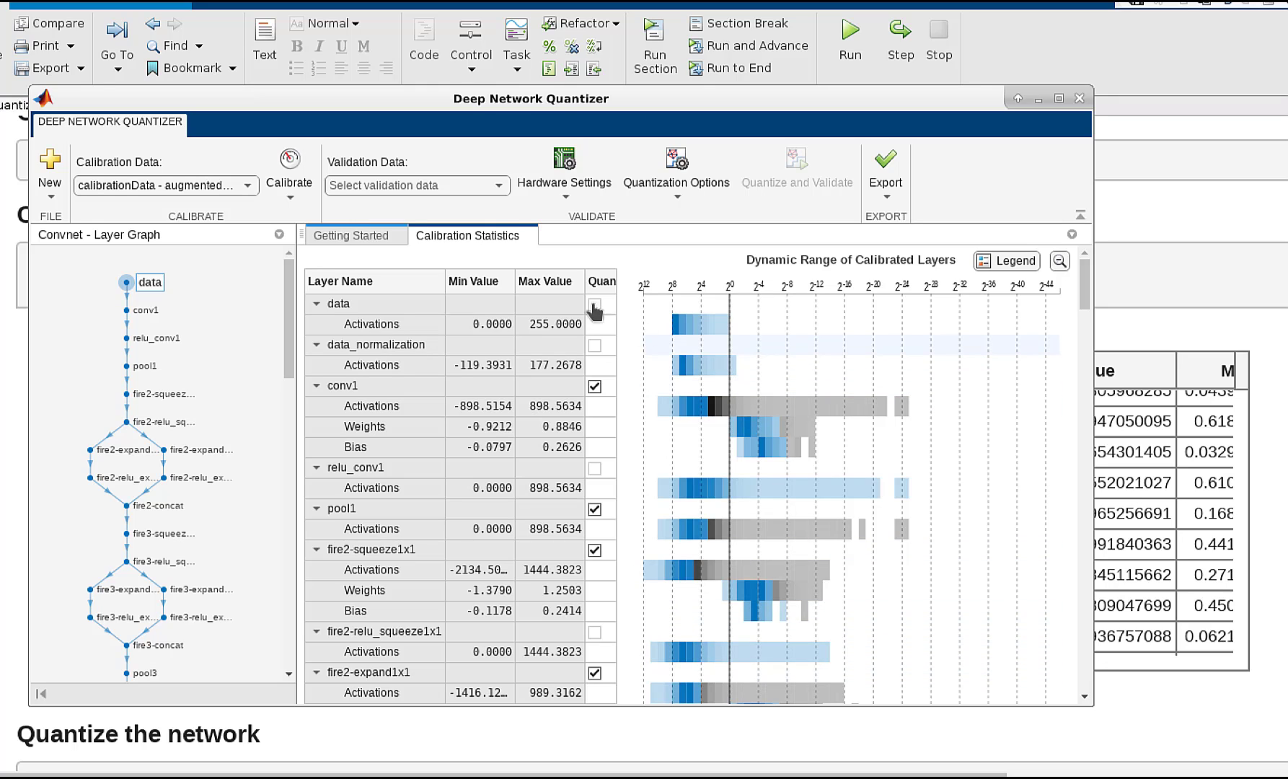
- Use augimdsValidation as validation data, then export the quantized network as quantizedNet to the workspace
{"action": "left_click", "coordinate": [500, 186]}
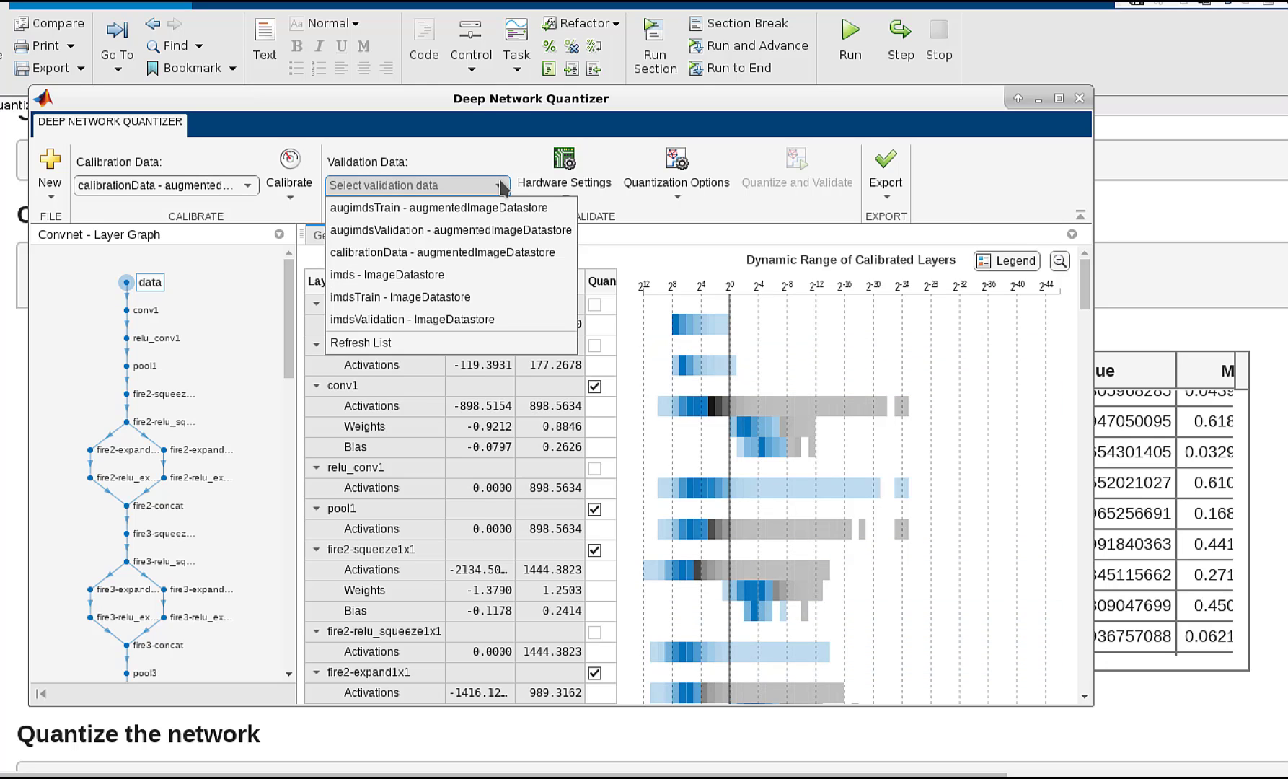
{"action": "left_click", "coordinate": [507, 231]}
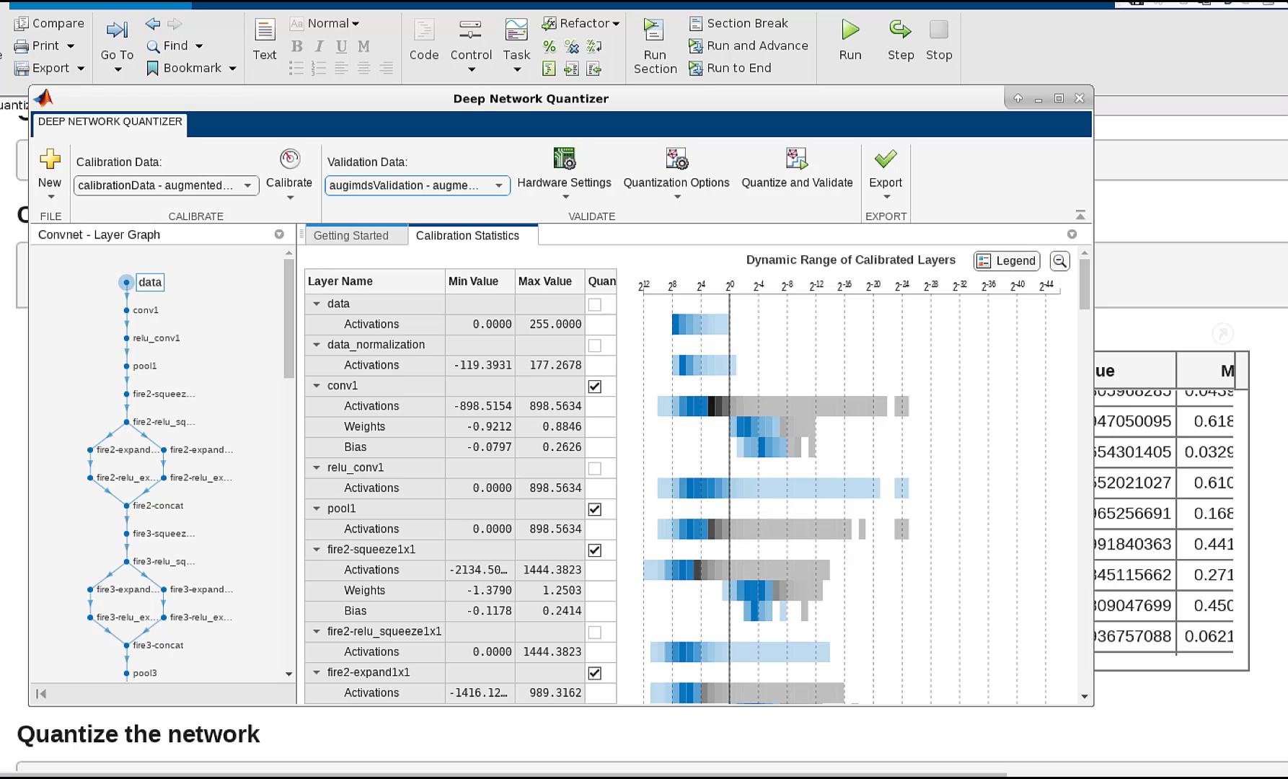
{"action": "left_click", "coordinate": [886, 201]}
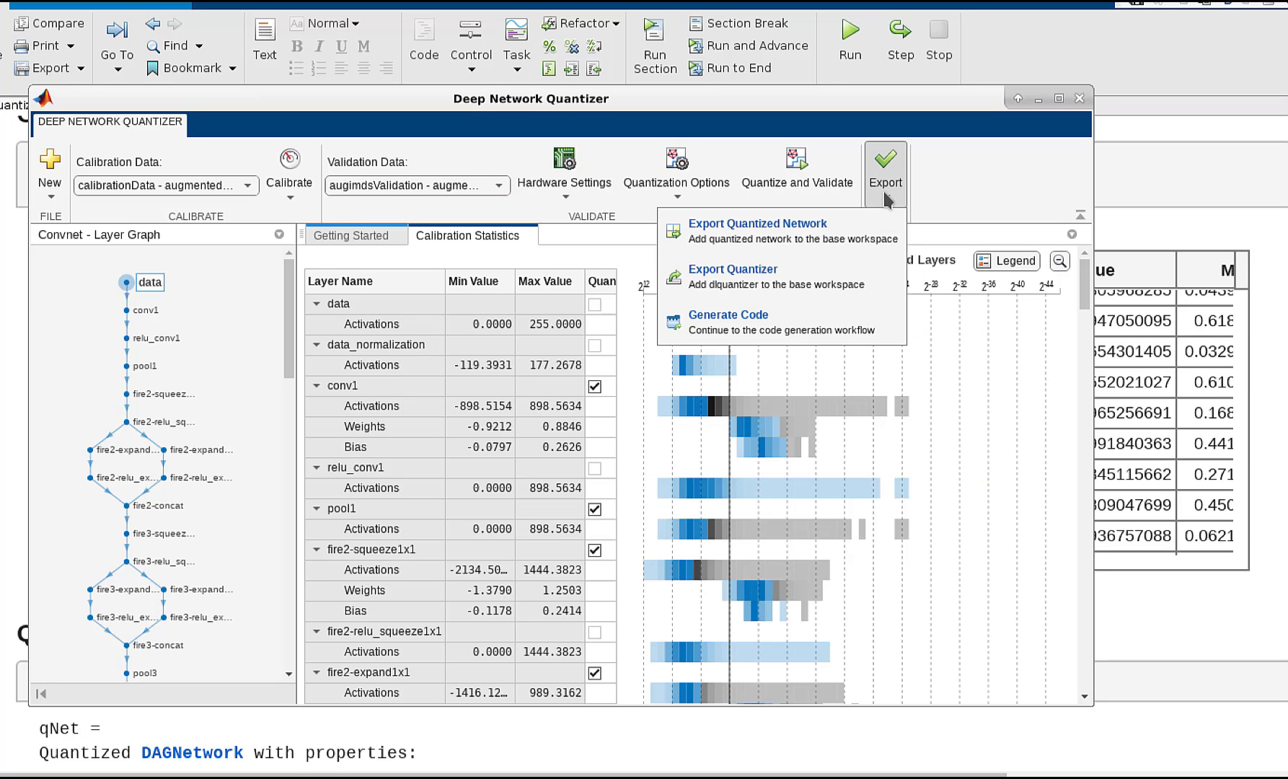
{"action": "left_click", "coordinate": [826, 231]}
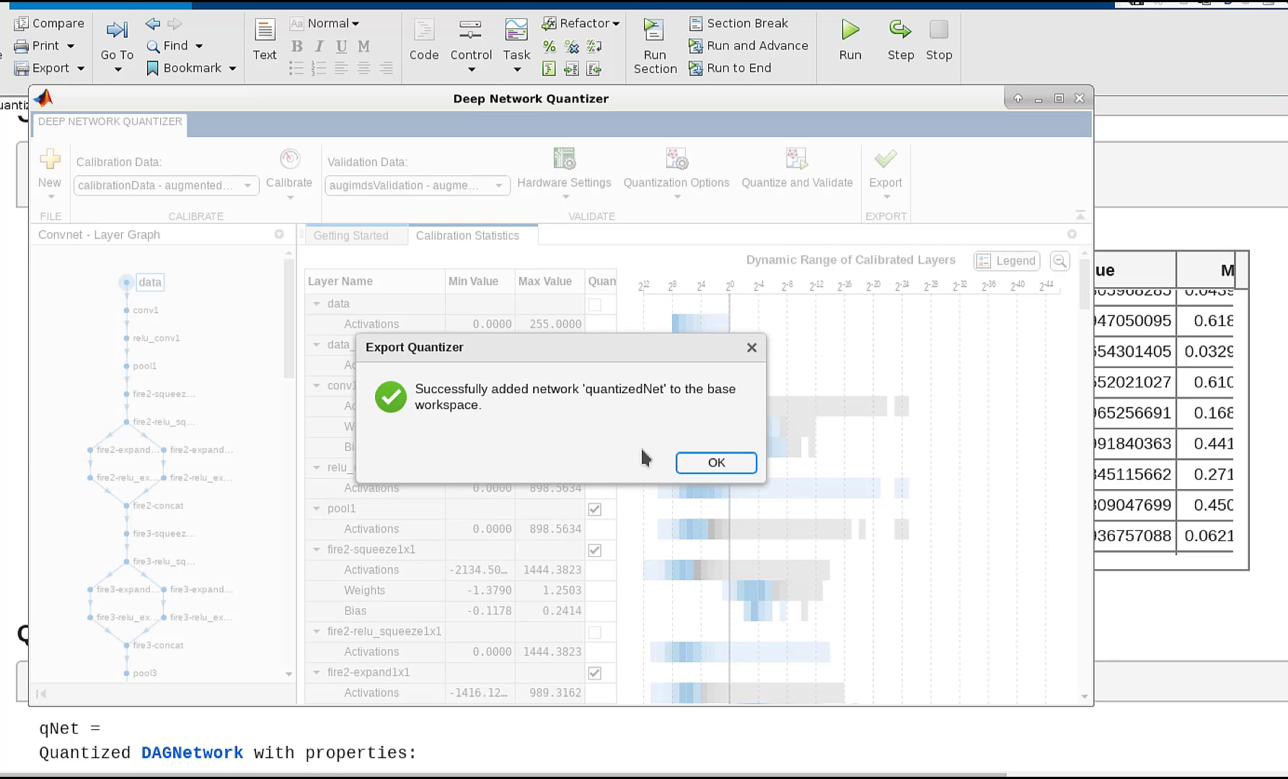
{"action": "left_click", "coordinate": [714, 462]}
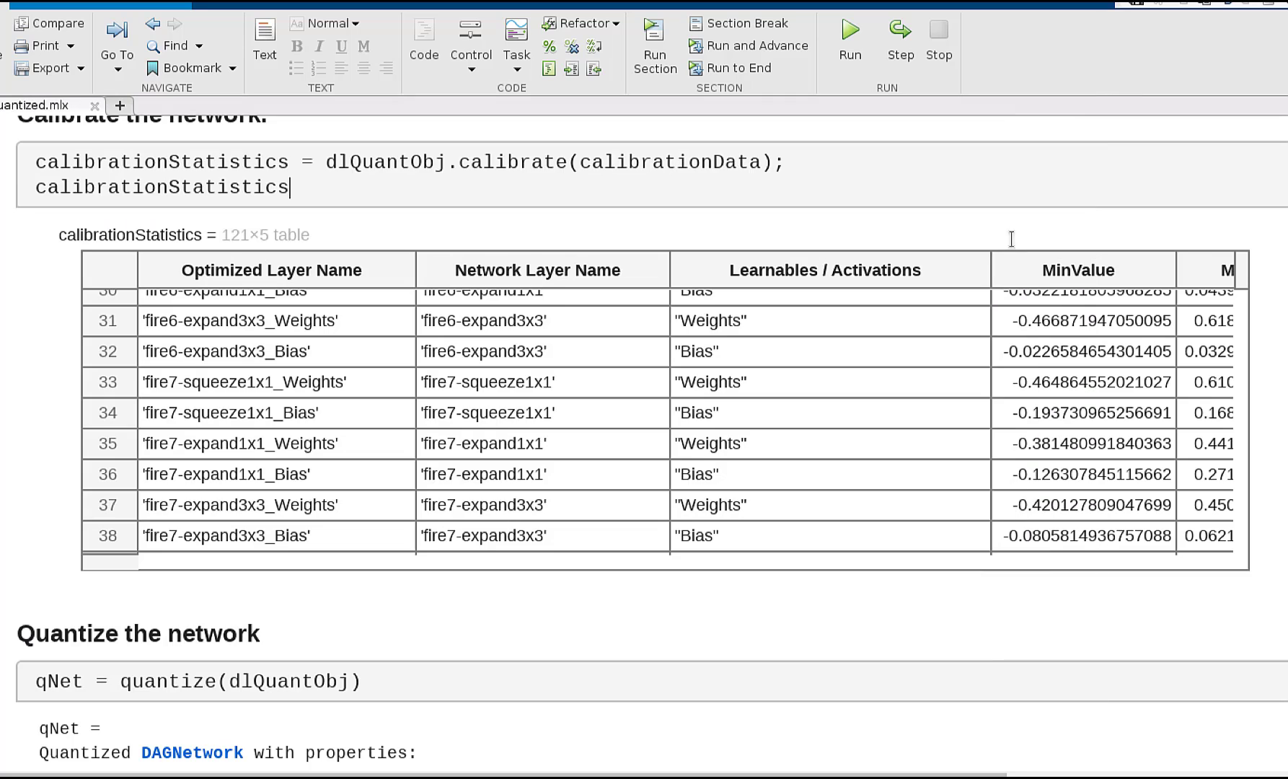
- Close the quantizer and scroll to the accuracy table: 0.8592 original versus 0.8538 quantized
{"action": "left_click", "coordinate": [286, 678]}
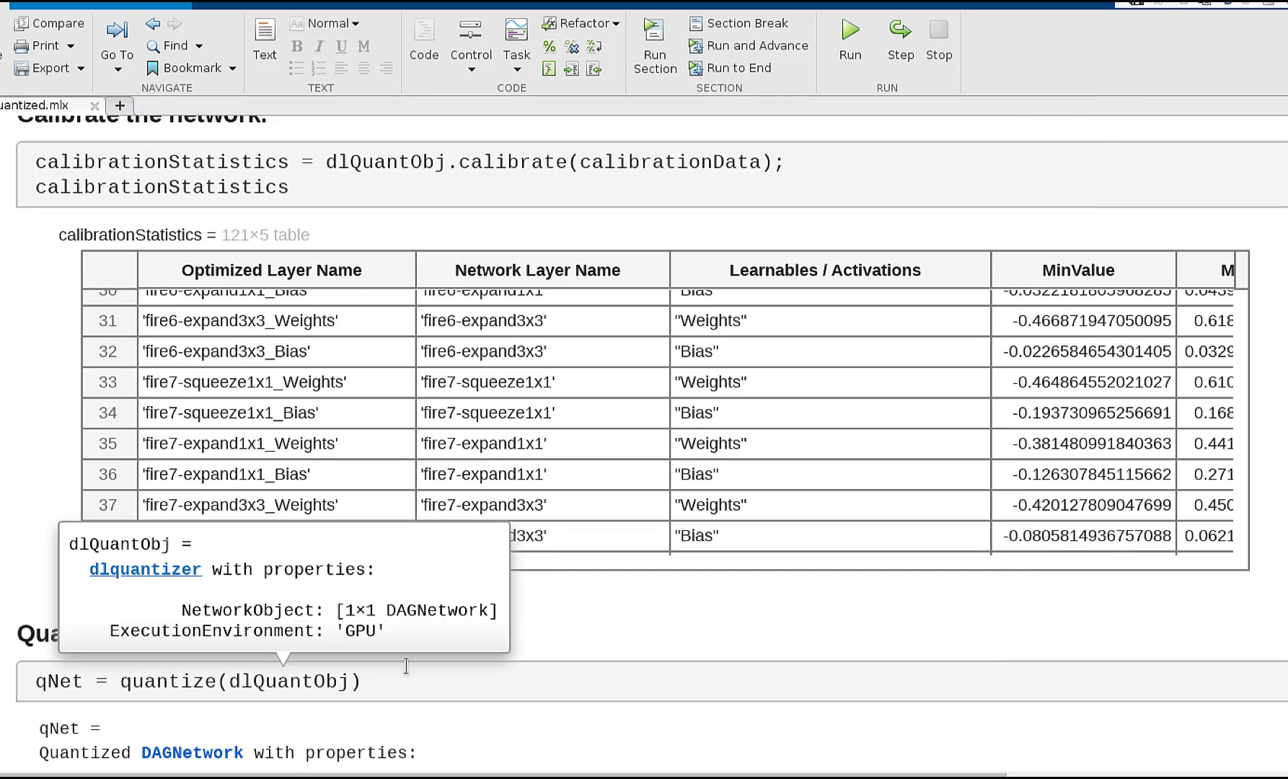
{"action": "scroll", "coordinate": [427, 678], "scroll_direction": "down", "scroll_amount": 3}
{"action": "scroll", "coordinate": [425, 667], "scroll_direction": "down", "scroll_amount": 8}
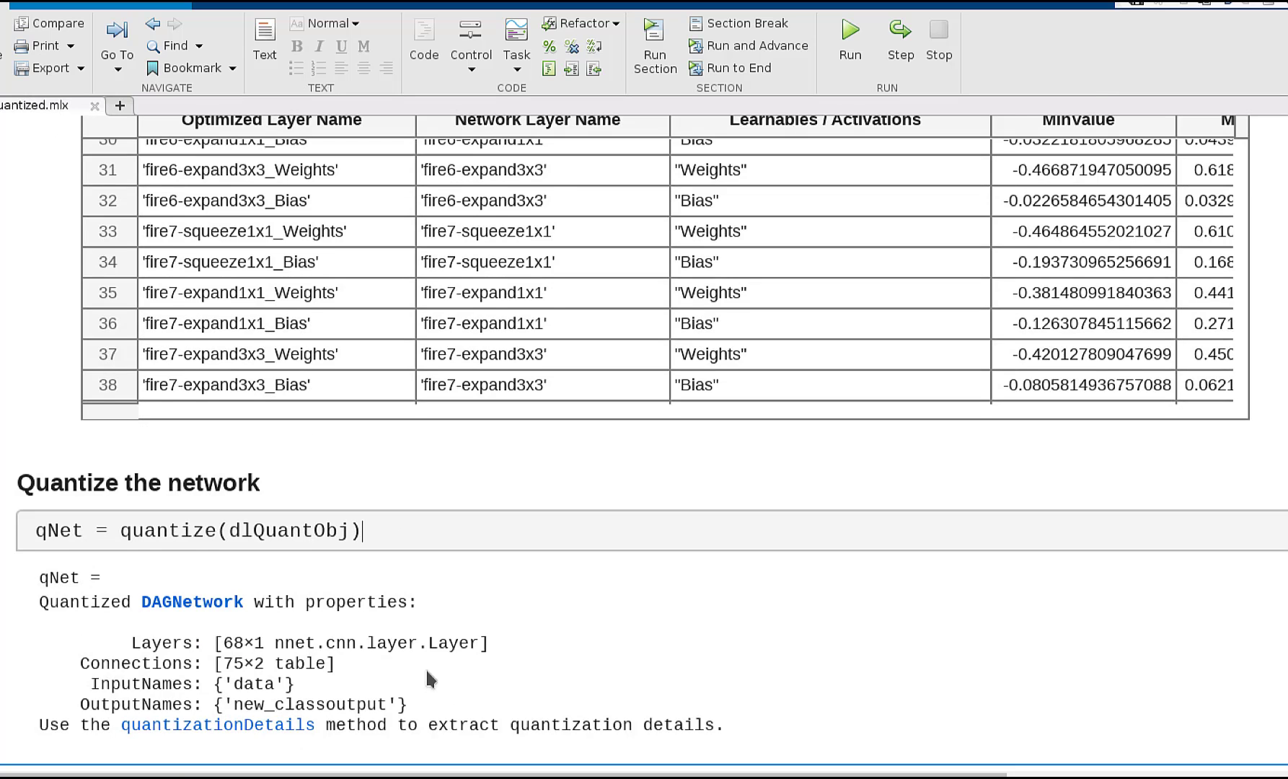
{"action": "scroll", "coordinate": [425, 668], "scroll_direction": "down", "scroll_amount": 2}
{"action": "scroll", "coordinate": [427, 670], "scroll_direction": "down", "scroll_amount": 3}
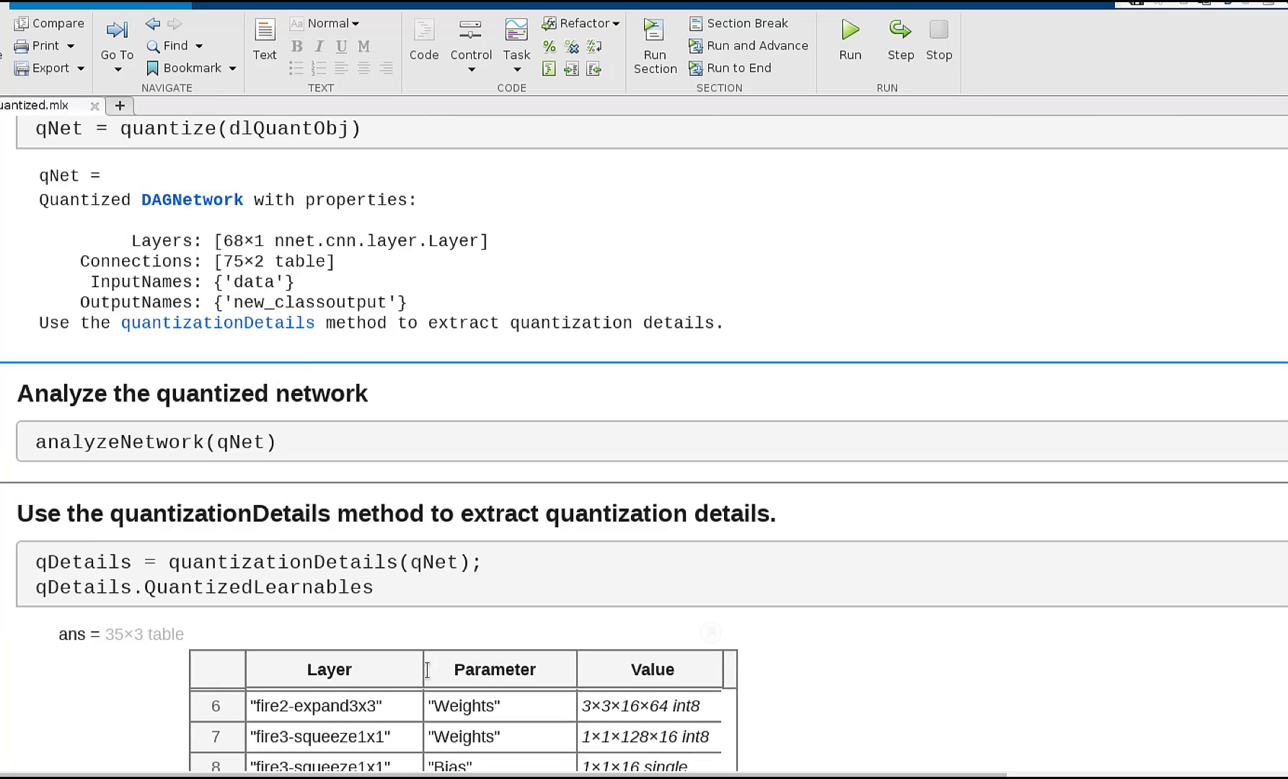
{"action": "scroll", "coordinate": [430, 645], "scroll_direction": "down", "scroll_amount": 2}
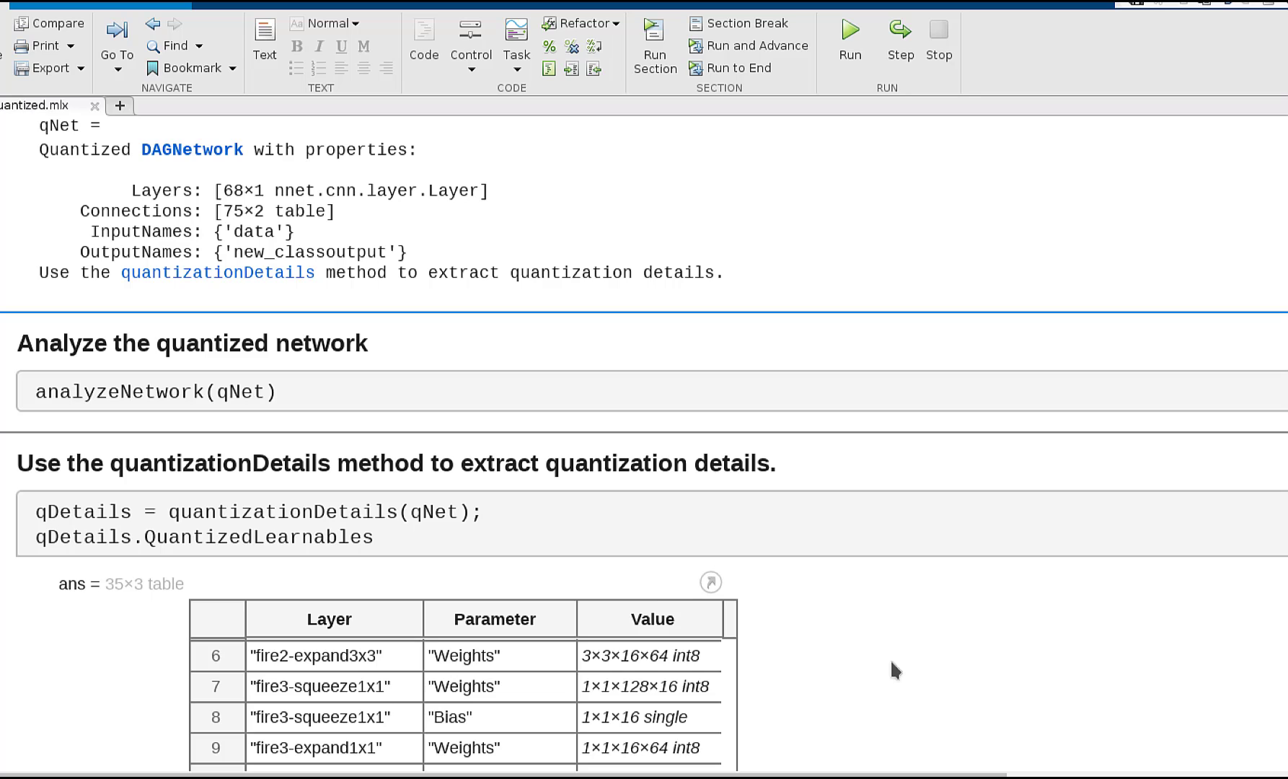
{"action": "scroll", "coordinate": [890, 658], "scroll_direction": "down", "scroll_amount": 8}
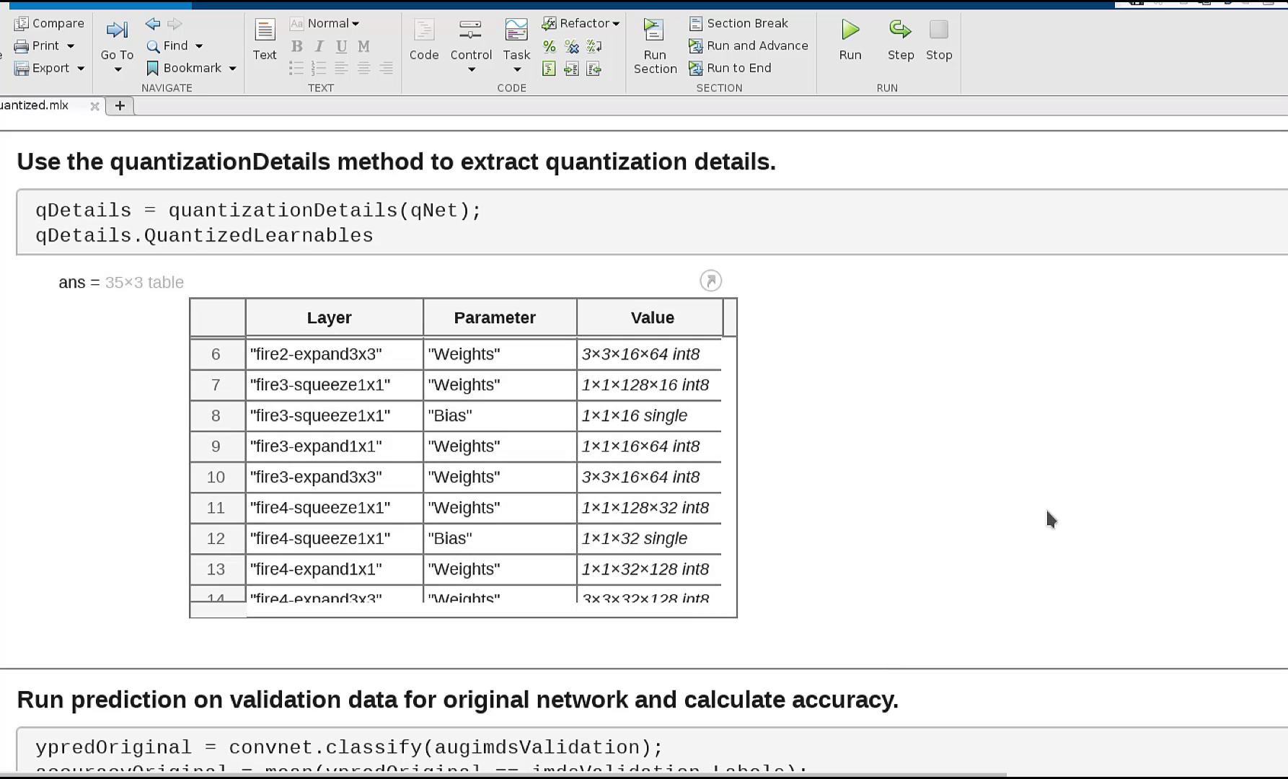
{"action": "scroll", "coordinate": [1045, 508], "scroll_direction": "down", "scroll_amount": 7}
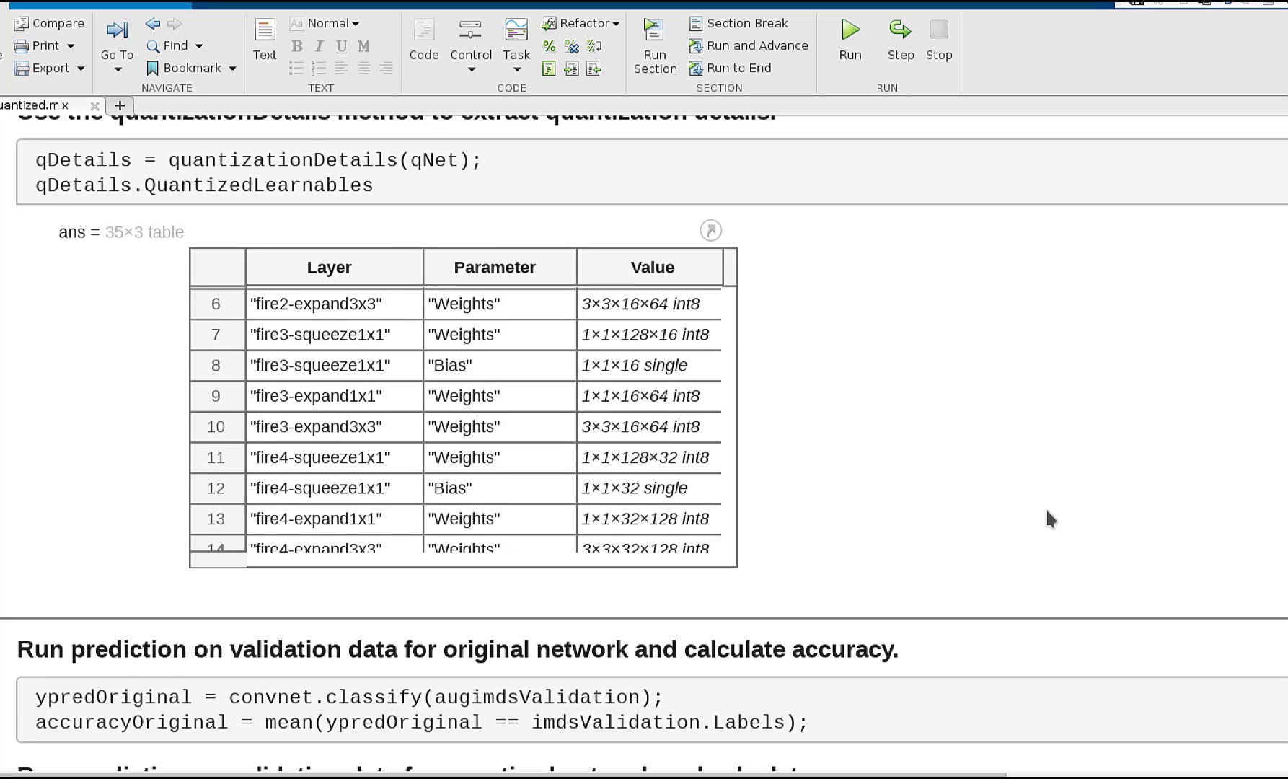
{"action": "scroll", "coordinate": [1039, 509], "scroll_direction": "down", "scroll_amount": 4}
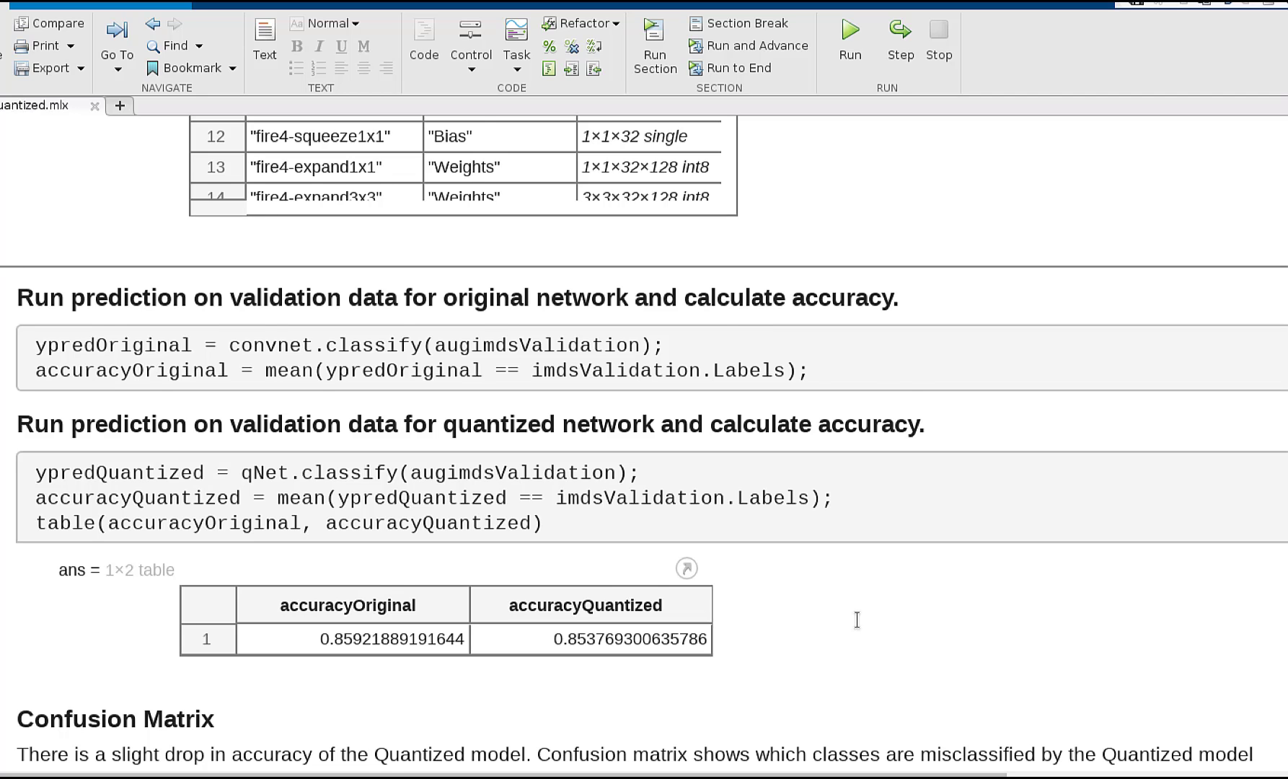
- Scroll past the confusion charts to the Occlusion Sensitivity section using convnet and qNet
{"action": "scroll", "coordinate": [855, 617], "scroll_direction": "down", "scroll_amount": 12}
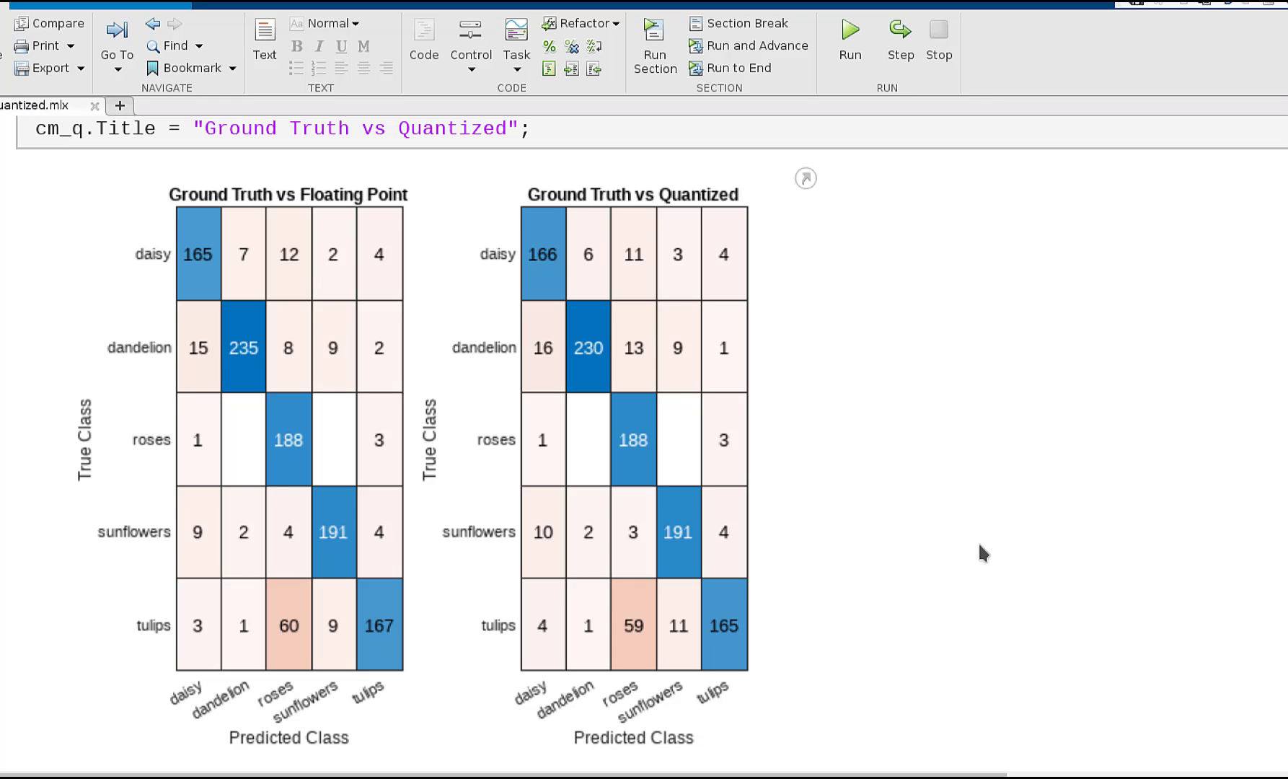
{"action": "scroll", "coordinate": [978, 542], "scroll_direction": "down", "scroll_amount": 14}
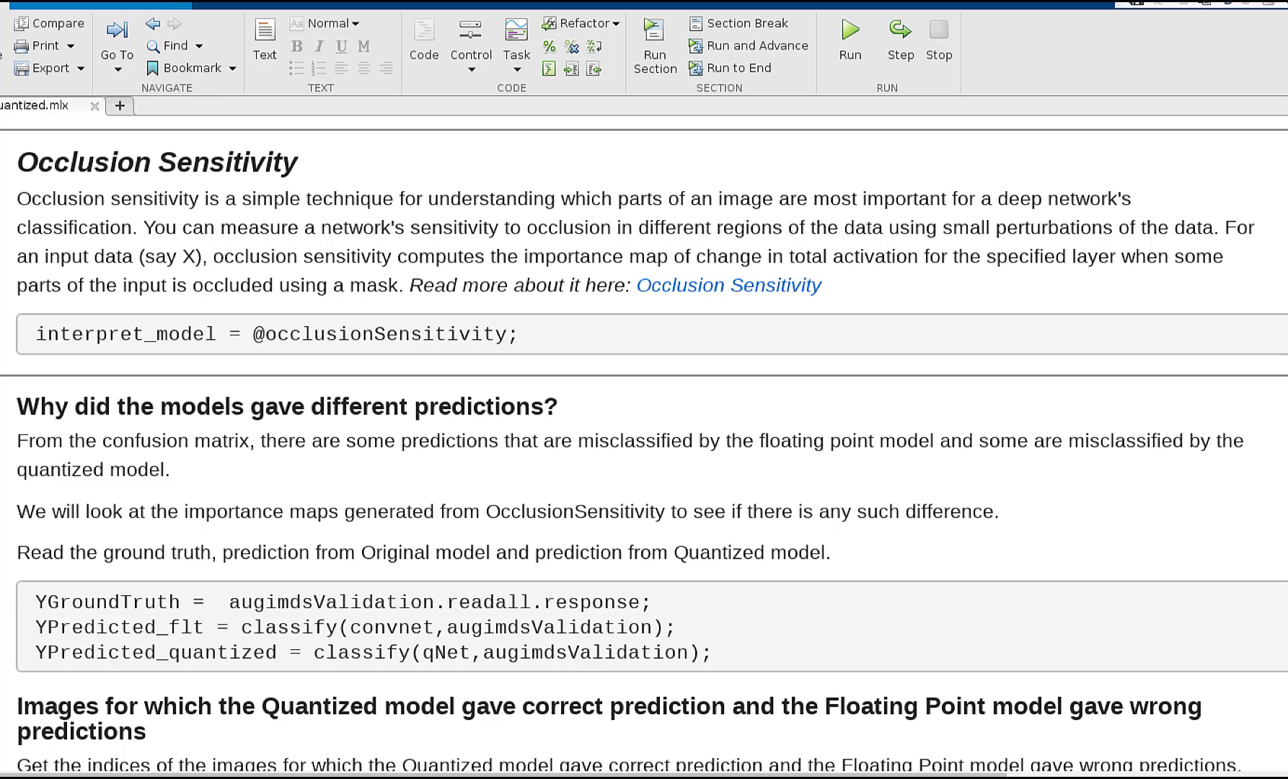
- Scroll through the occlusion maps to the daisy images that both models misclassified
{"action": "scroll", "coordinate": [644, 433], "scroll_direction": "down", "scroll_amount": 15}
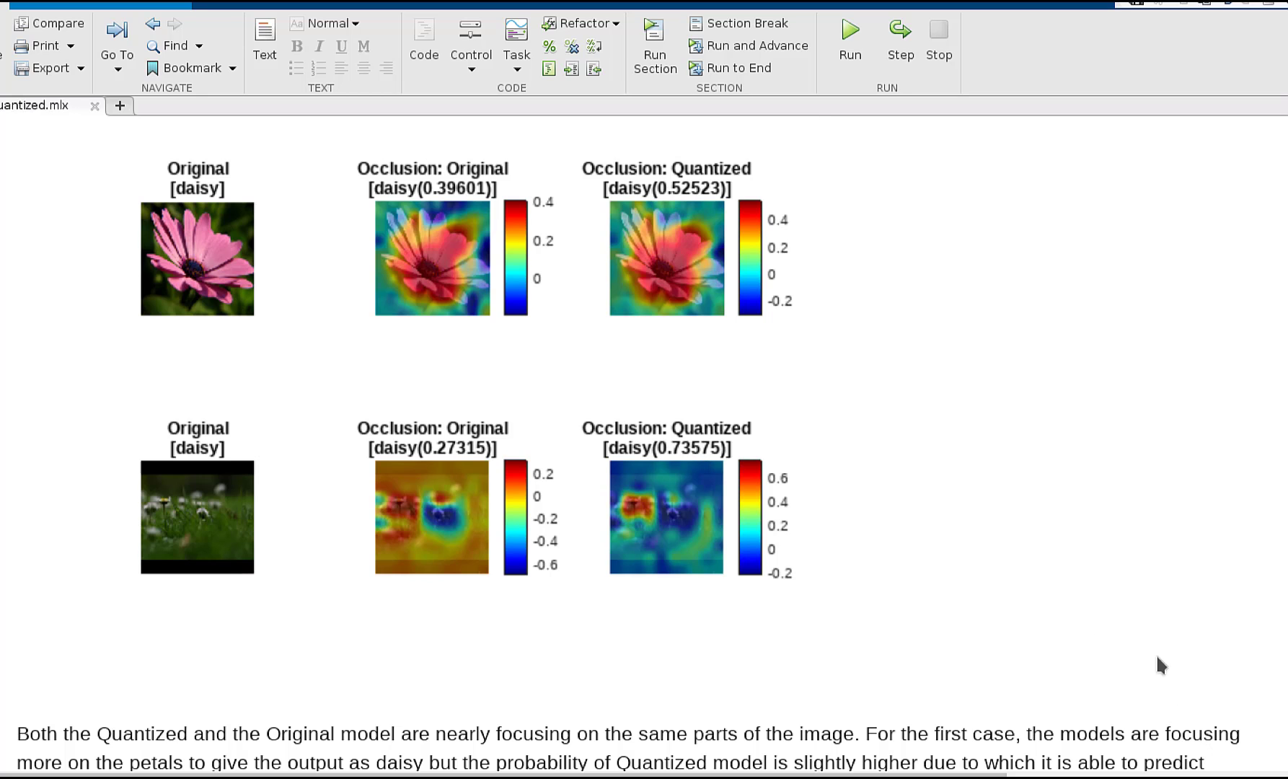
{"action": "scroll", "coordinate": [1158, 658], "scroll_direction": "down", "scroll_amount": 15}
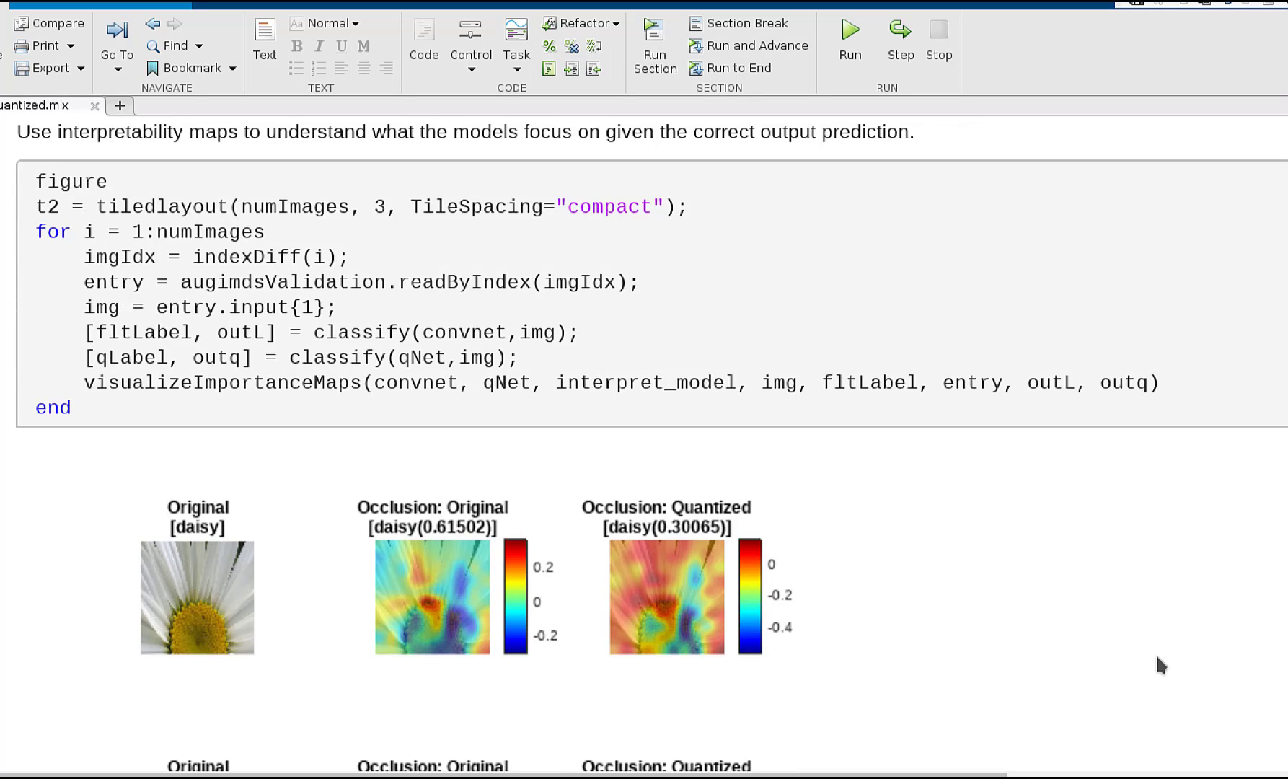
{"action": "scroll", "coordinate": [1157, 656], "scroll_direction": "down", "scroll_amount": 5}
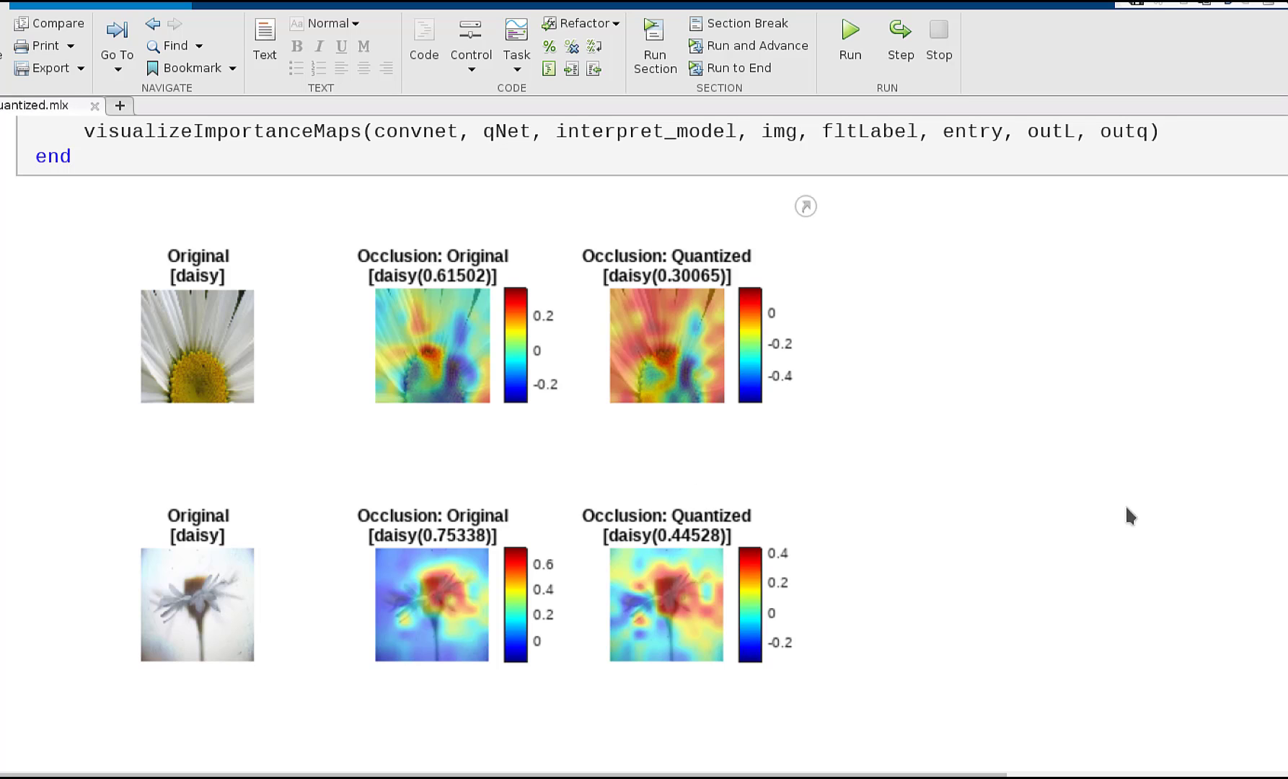
{"action": "scroll", "coordinate": [1127, 516], "scroll_direction": "down", "scroll_amount": 20}
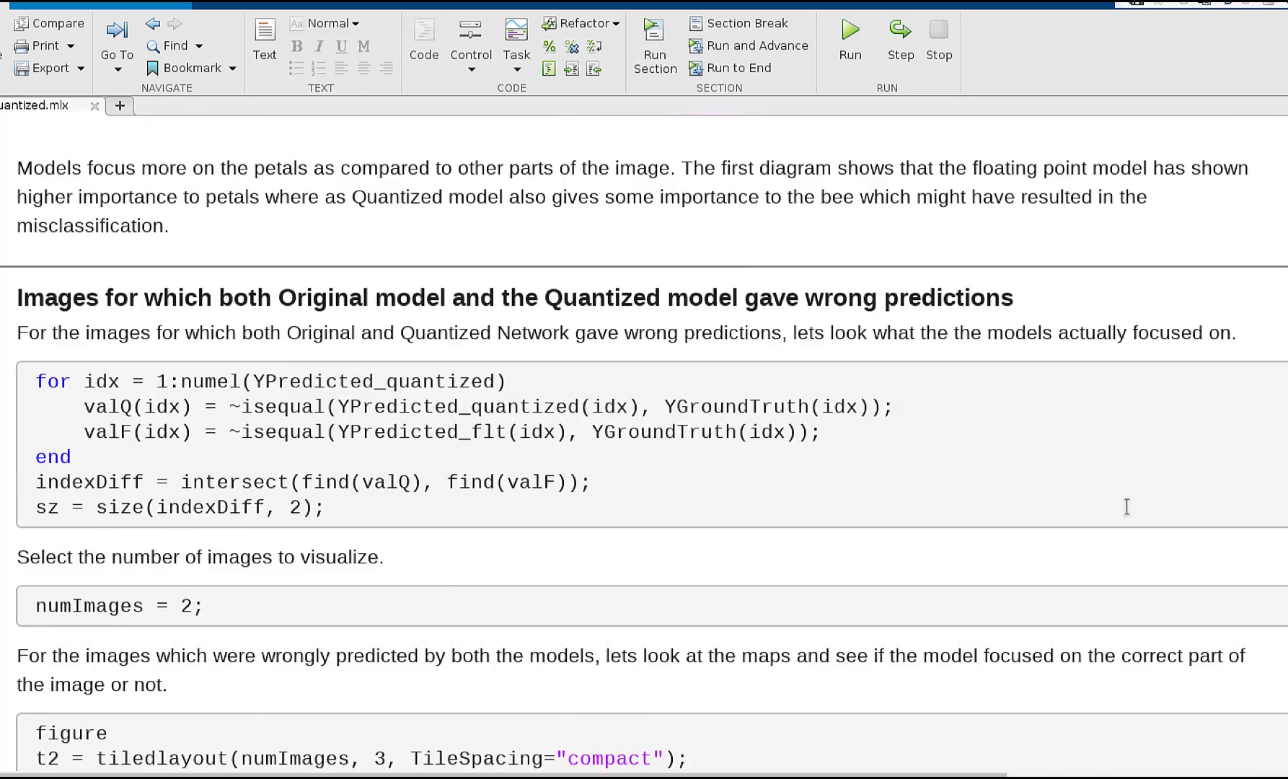
{"action": "scroll", "coordinate": [1126, 507], "scroll_direction": "down", "scroll_amount": 5}
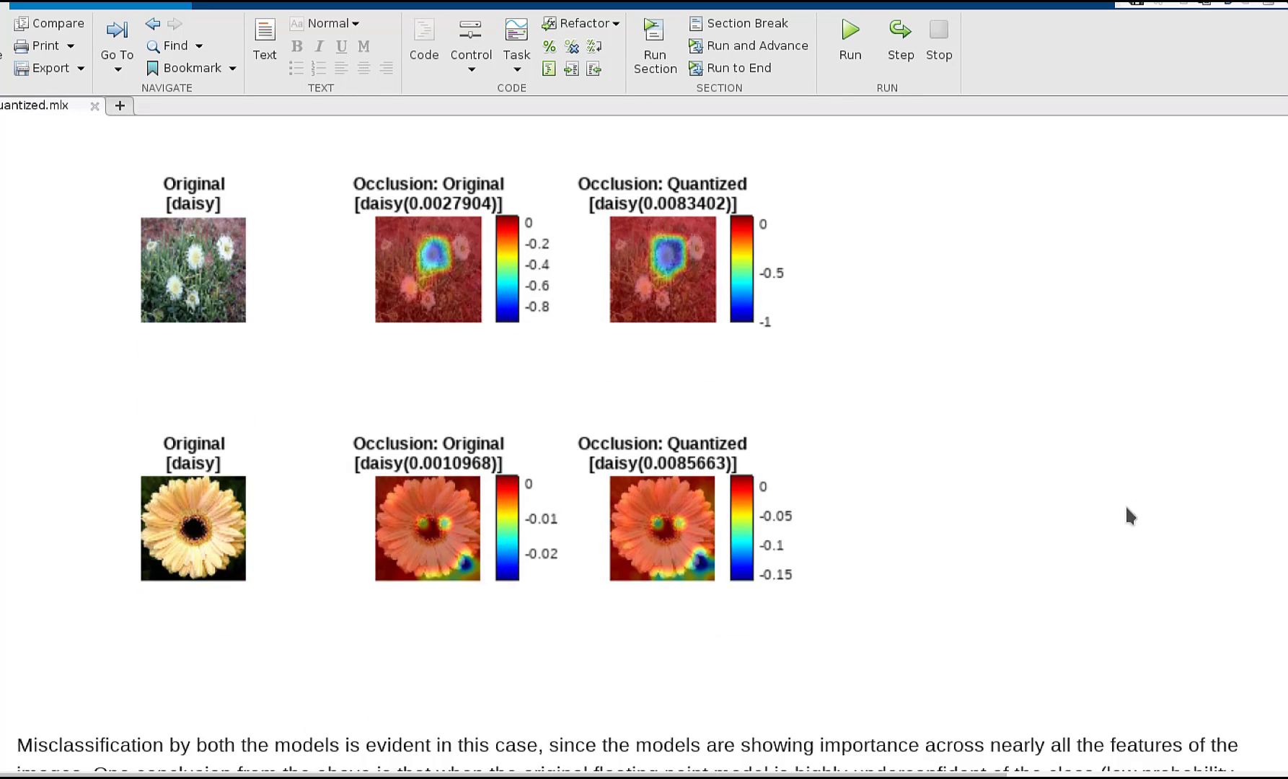